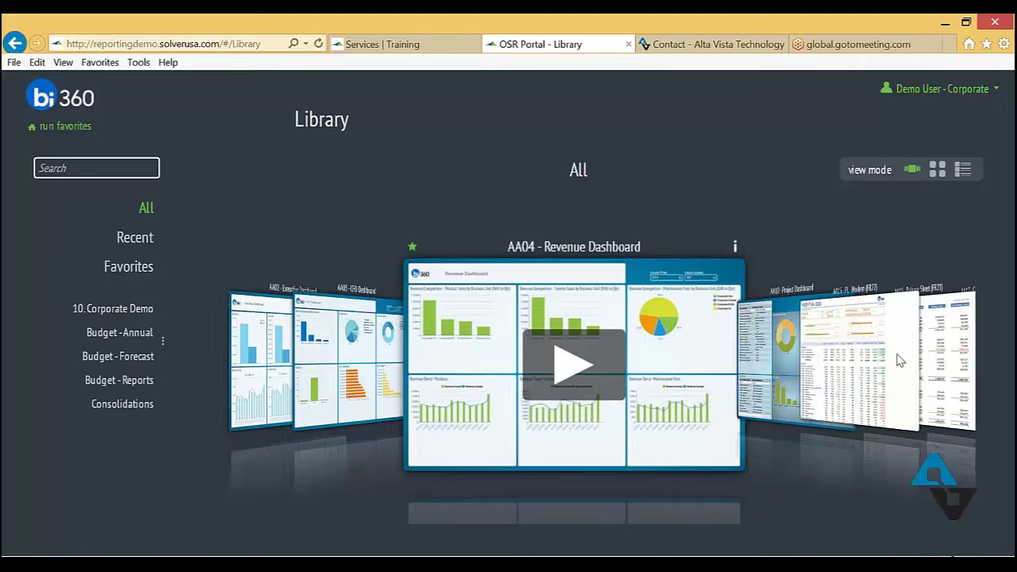
# Step: Rotate the library carousel through AA15, AA16, AA04, AA01, AA03, AA17 and AA21
pyautogui.click(897, 356)
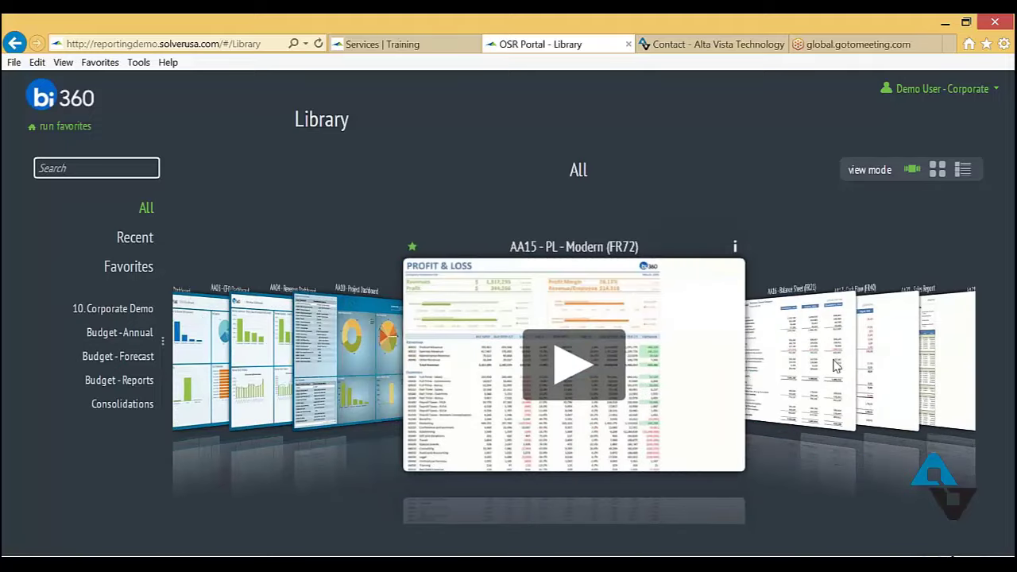
pyautogui.click(834, 364)
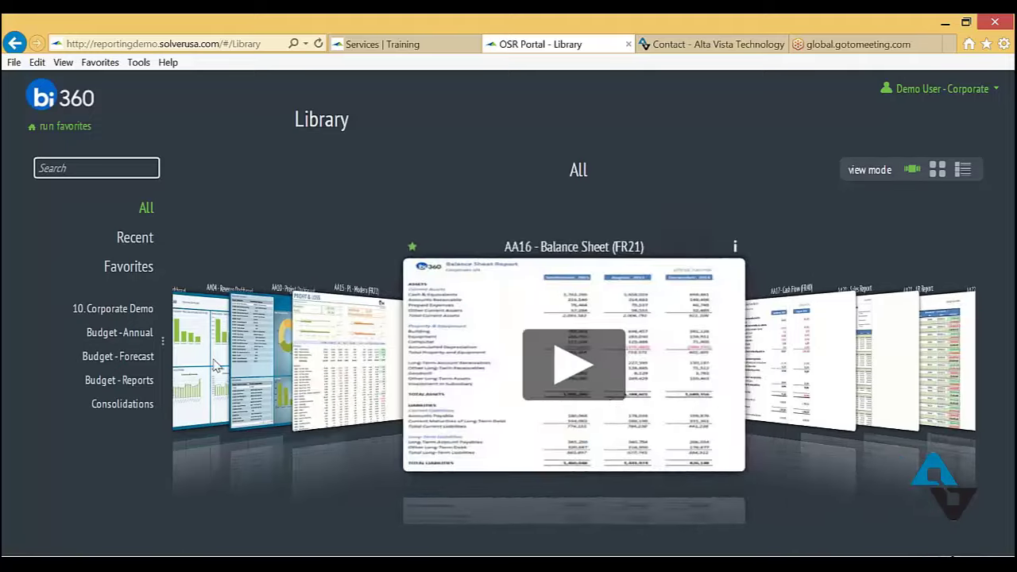
pyautogui.click(217, 365)
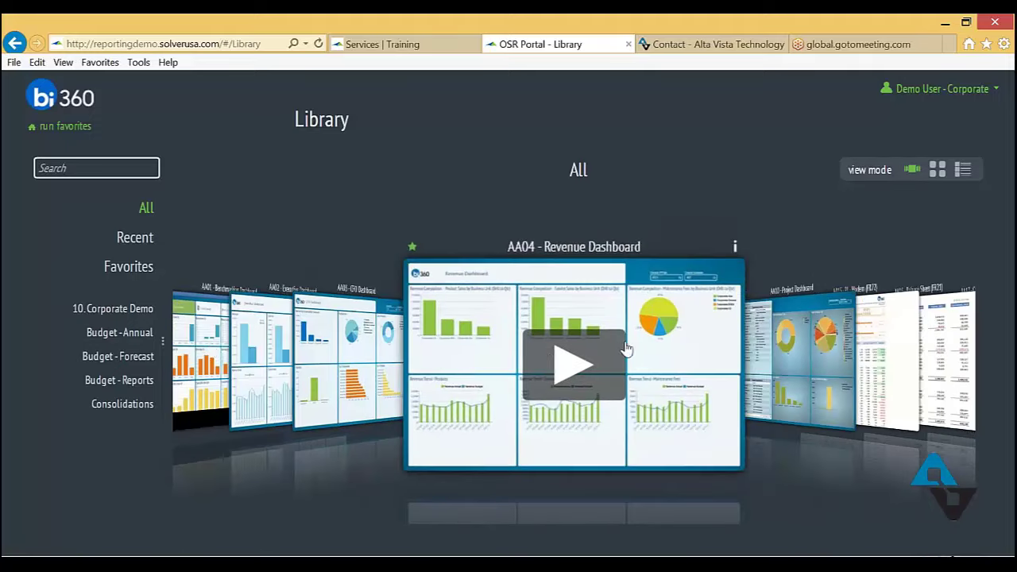
pyautogui.click(212, 350)
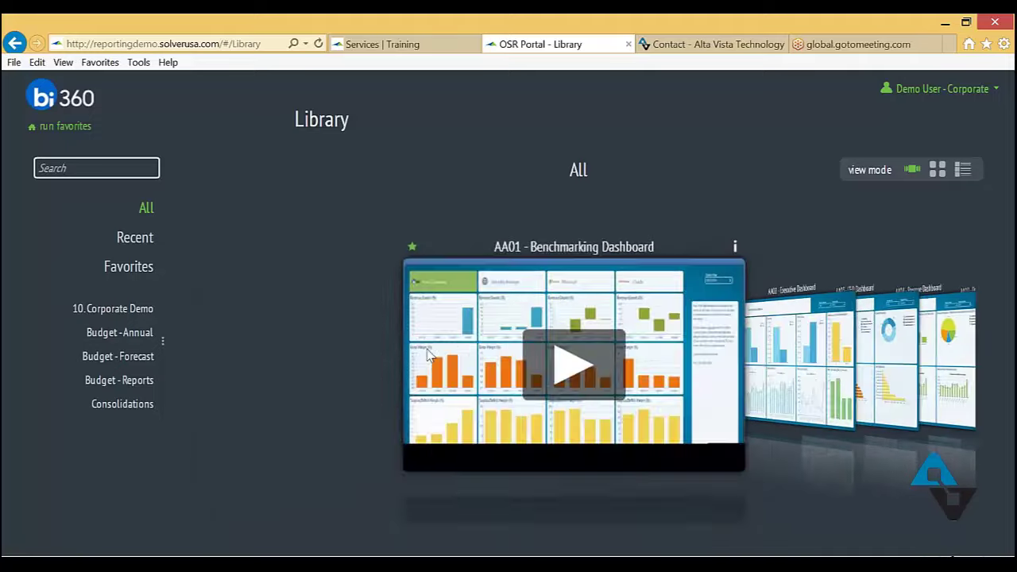
pyautogui.click(903, 343)
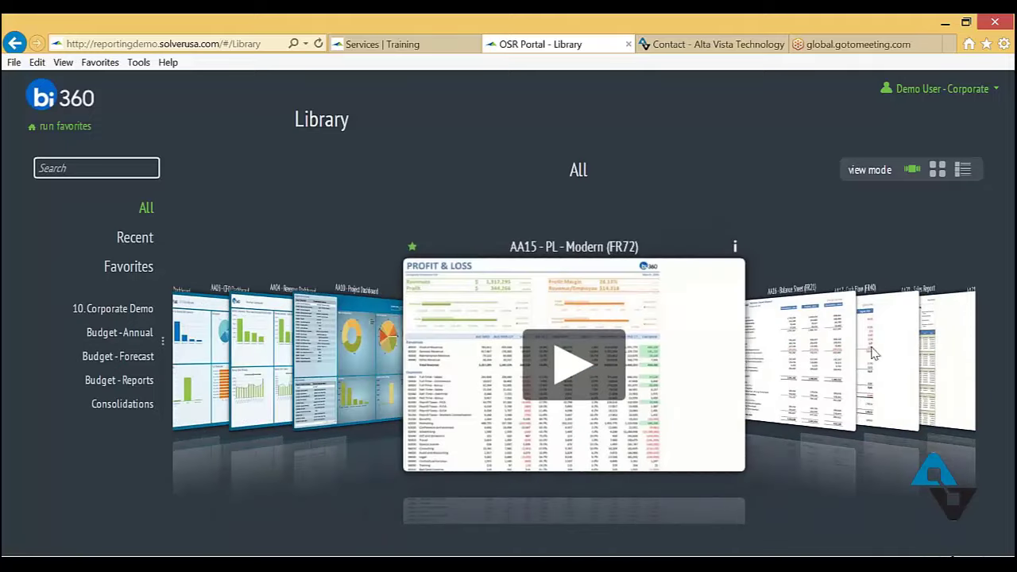
pyautogui.click(904, 343)
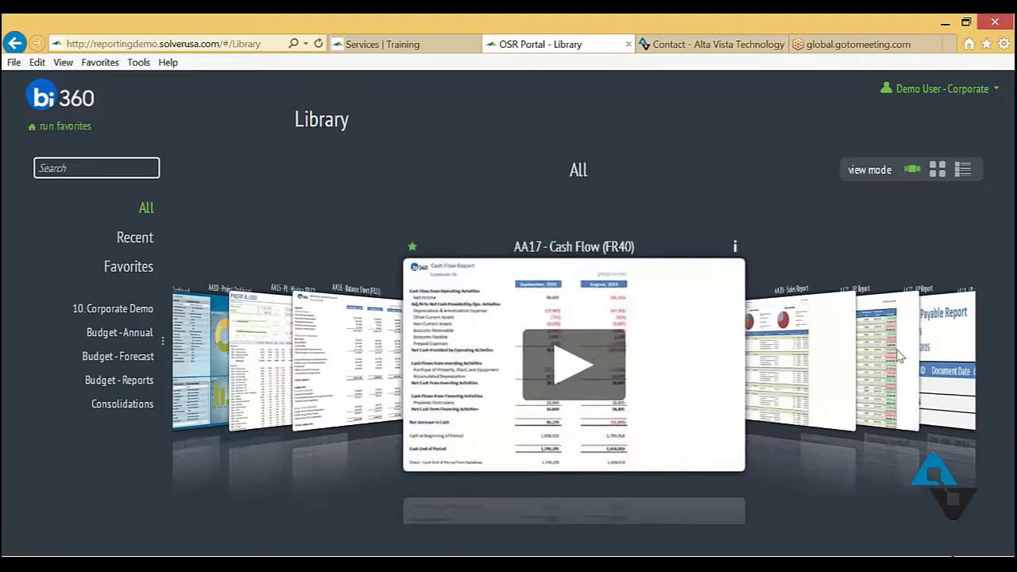
pyautogui.click(904, 349)
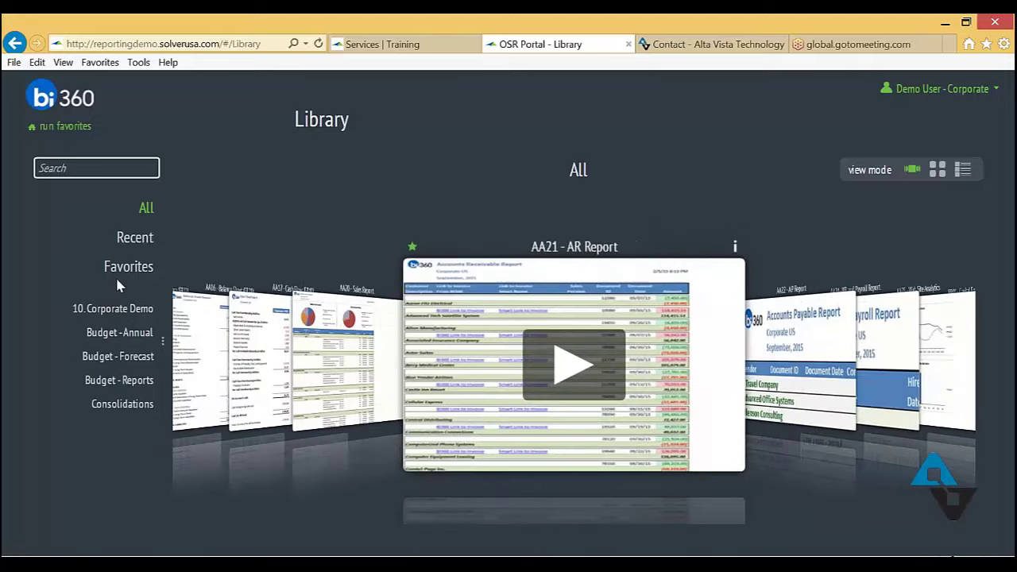
# Step: Filter the library to Budget - Annual and browse WB03 - Capital and WB04b - Sales Budget
pyautogui.click(116, 337)
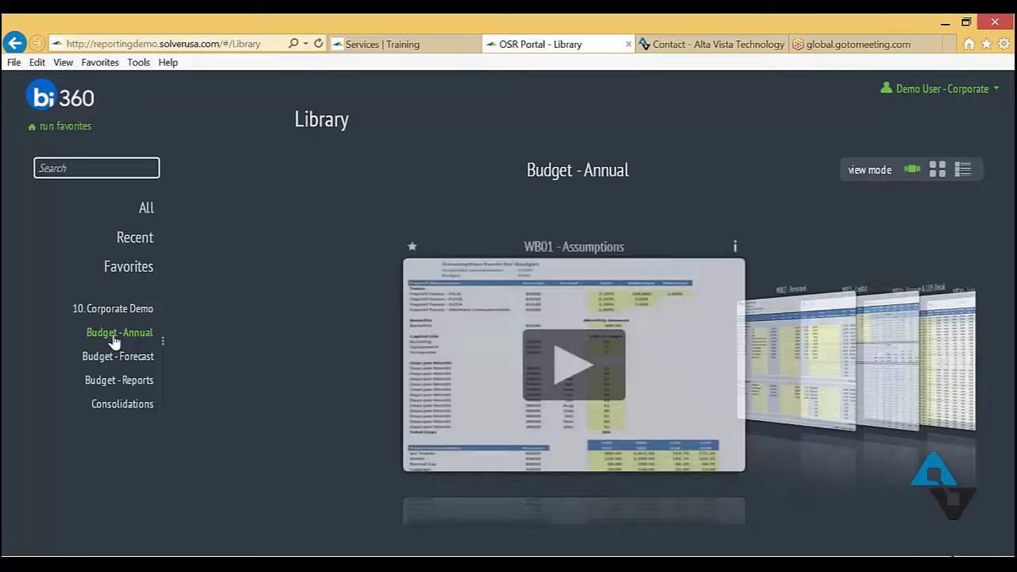
pyautogui.click(895, 370)
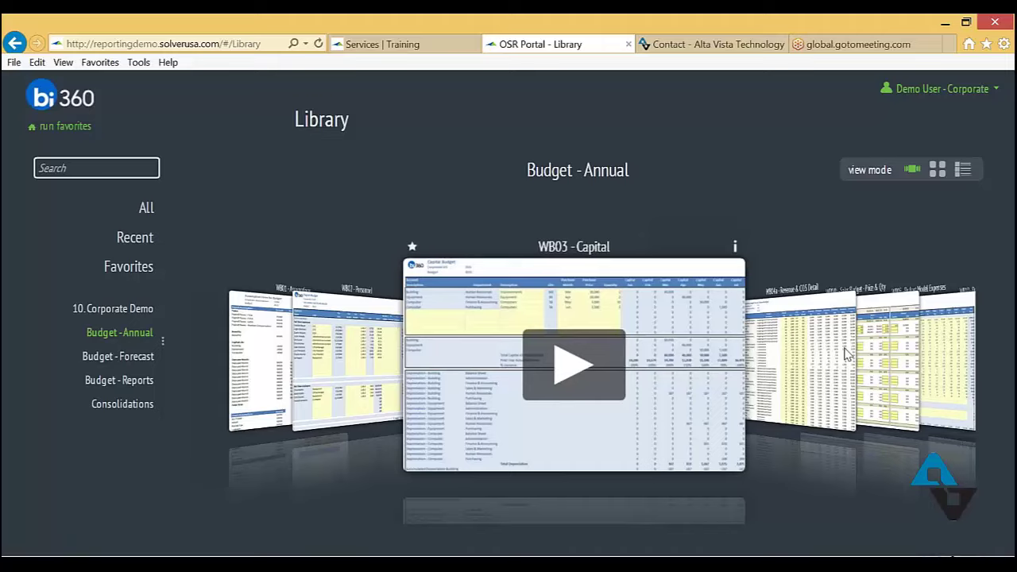
pyautogui.click(886, 342)
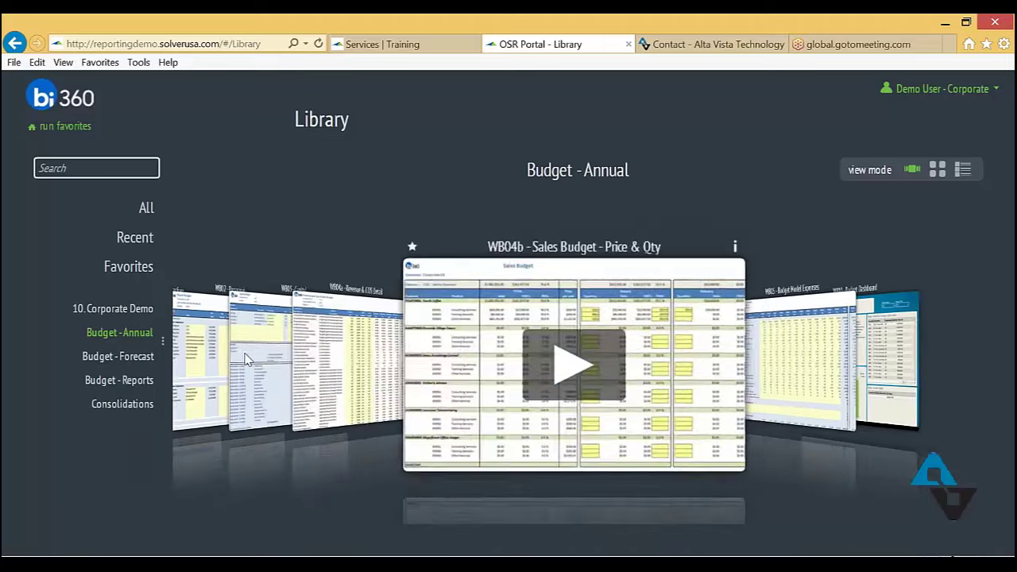
pyautogui.click(244, 359)
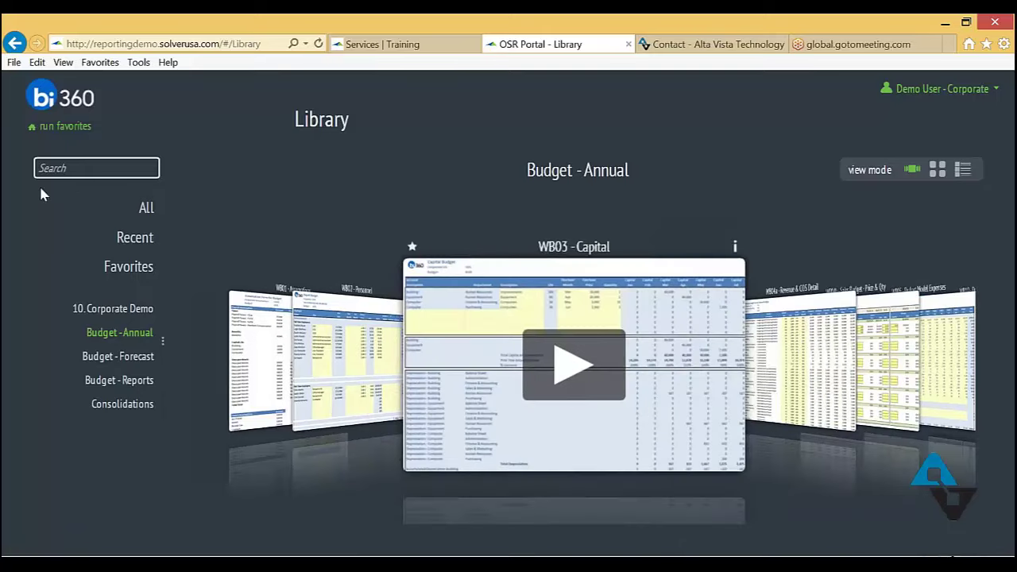
# Step: Show all reports again and rotate via AA03 and AA10 to AA15 - PL - Modern (FR72)
pyautogui.click(147, 208)
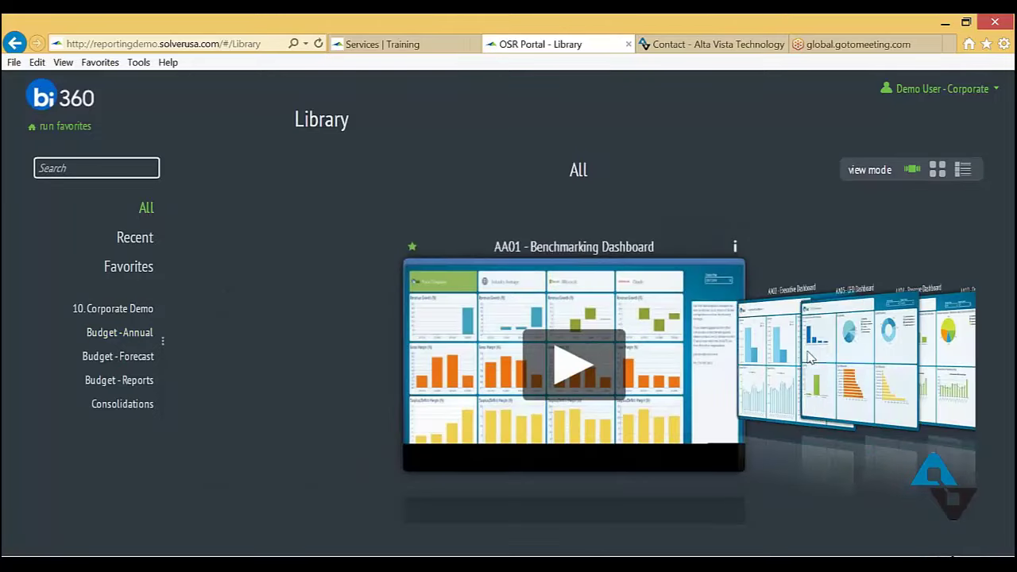
pyautogui.click(862, 348)
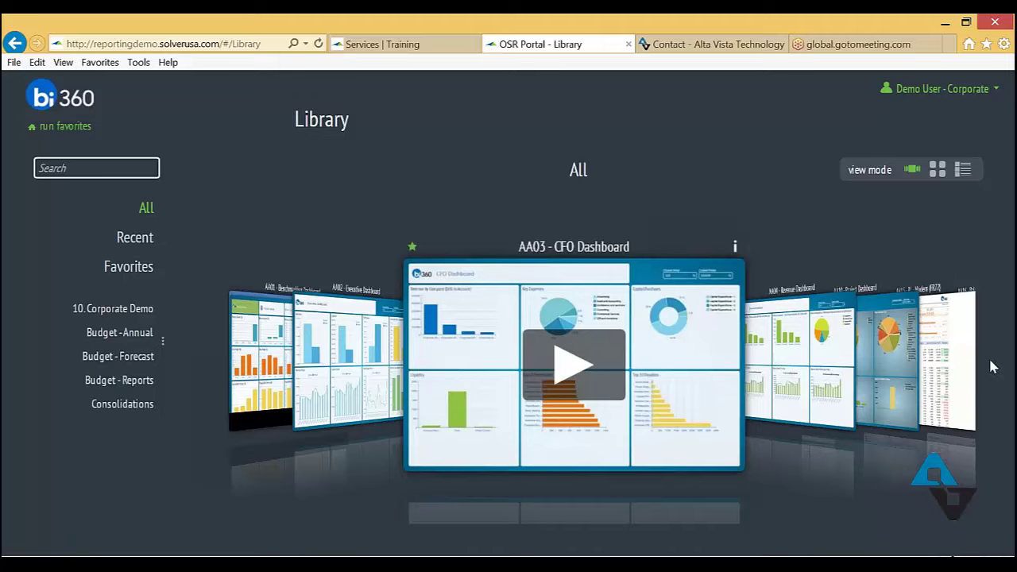
pyautogui.click(889, 337)
pyautogui.click(765, 338)
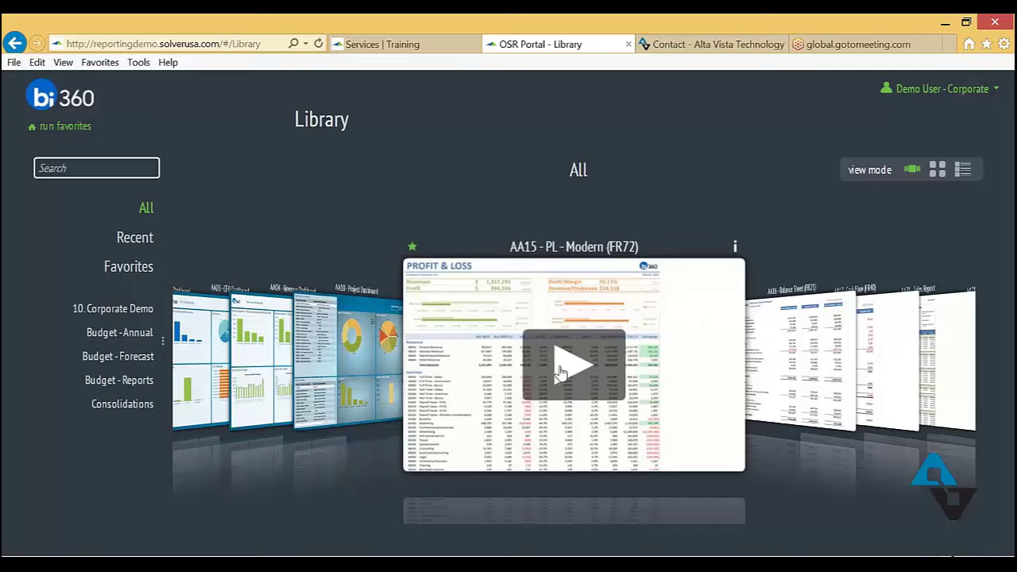
# Step: Run AA15 - PL - Modern (FR72), refresh and expand it, then scroll to Revenue and Expenses
pyautogui.click(572, 367)
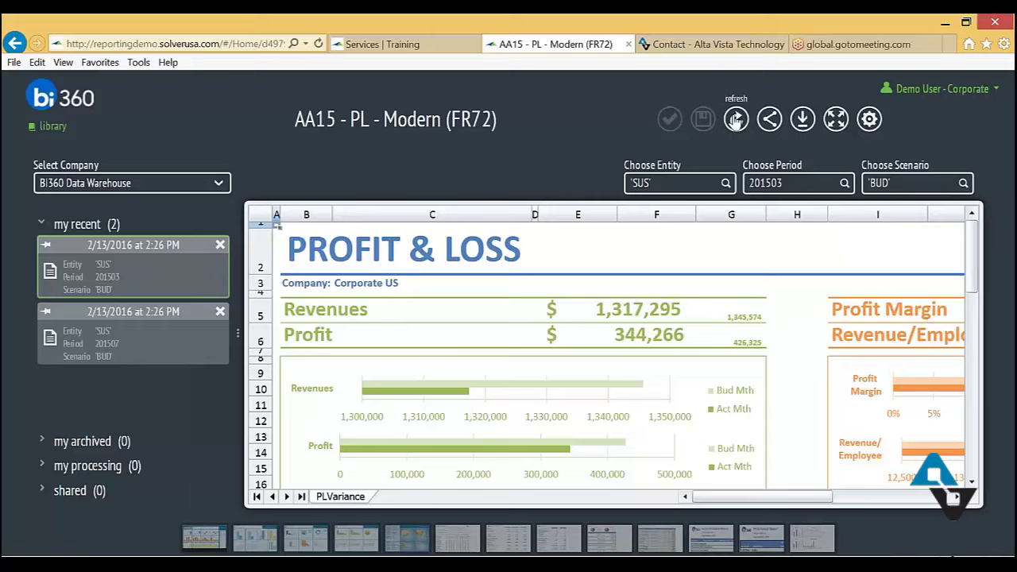
pyautogui.click(736, 119)
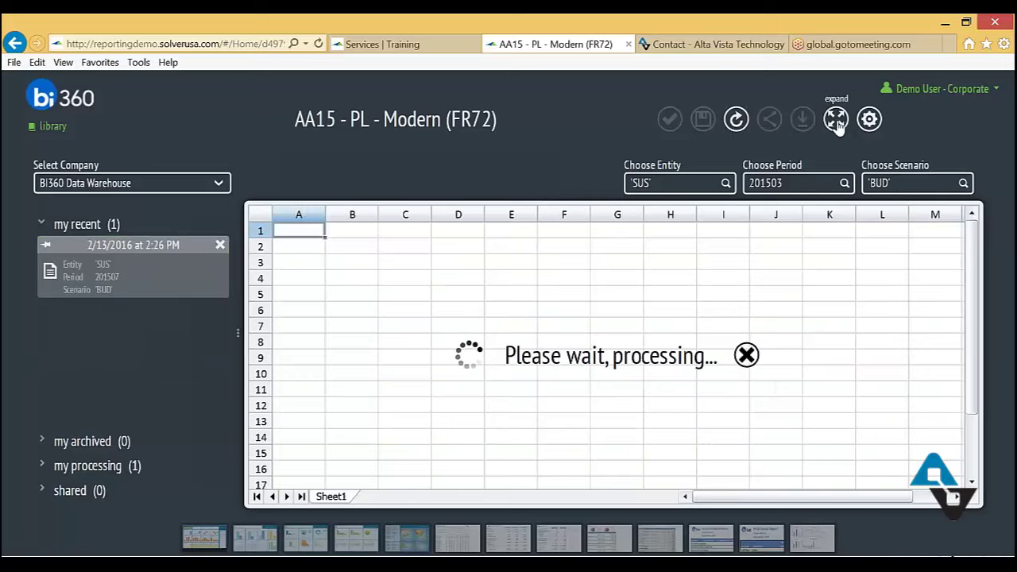
pyautogui.click(836, 121)
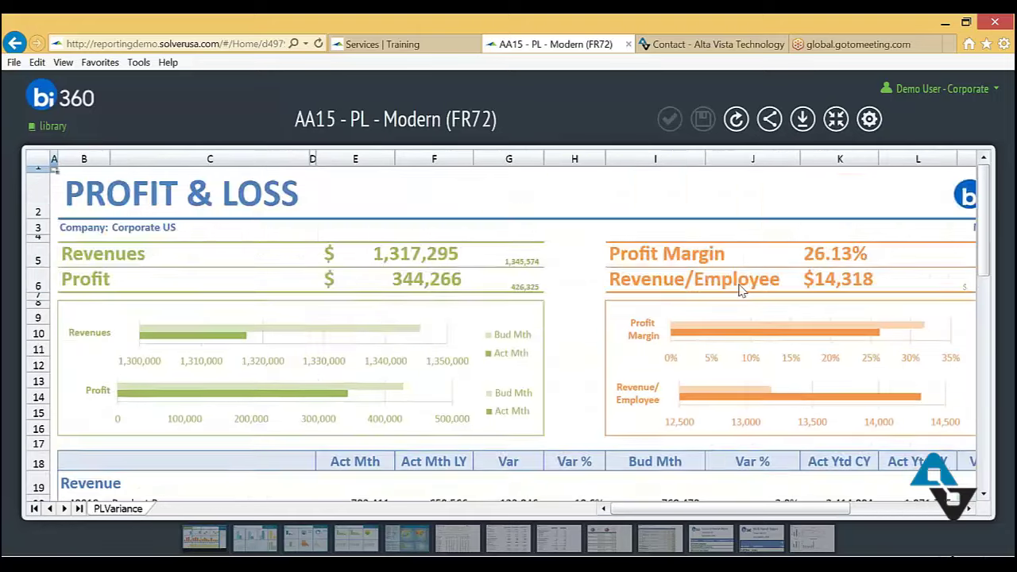
pyautogui.scroll(-3, 727, 333)
pyautogui.scroll(-2, 727, 334)
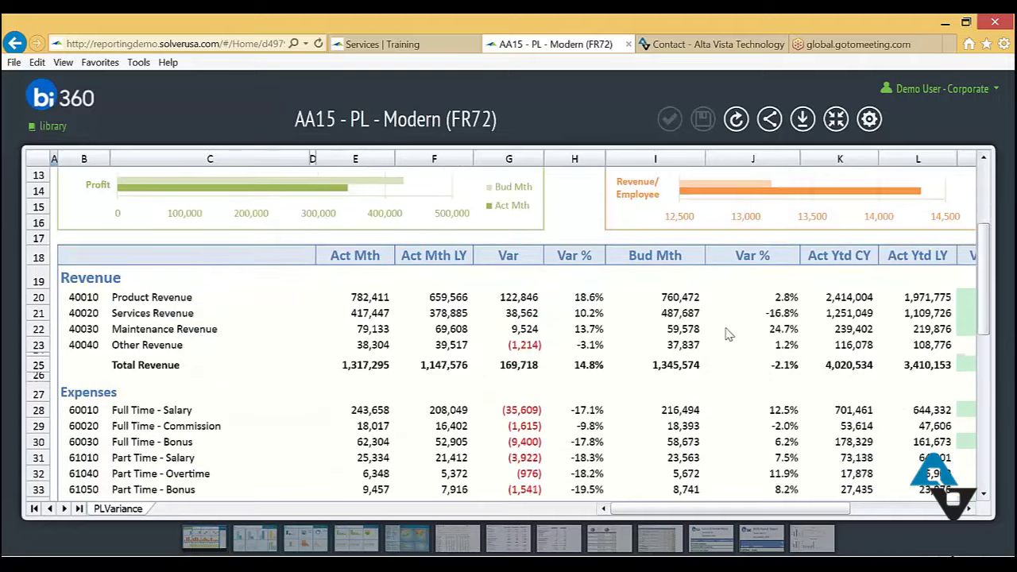
pyautogui.scroll(-1, 727, 334)
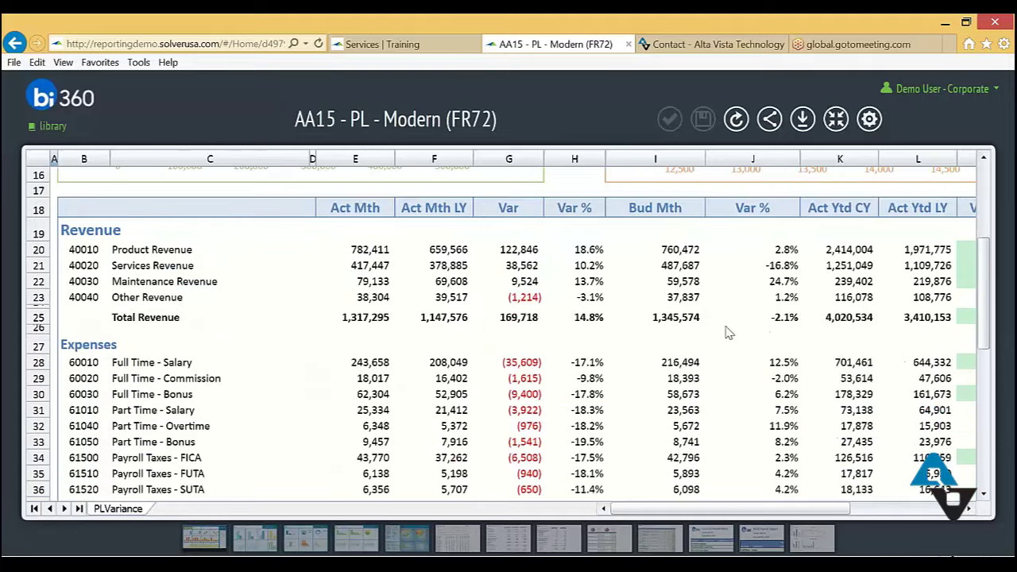
pyautogui.scroll(2, 727, 334)
pyautogui.scroll(-1, 727, 334)
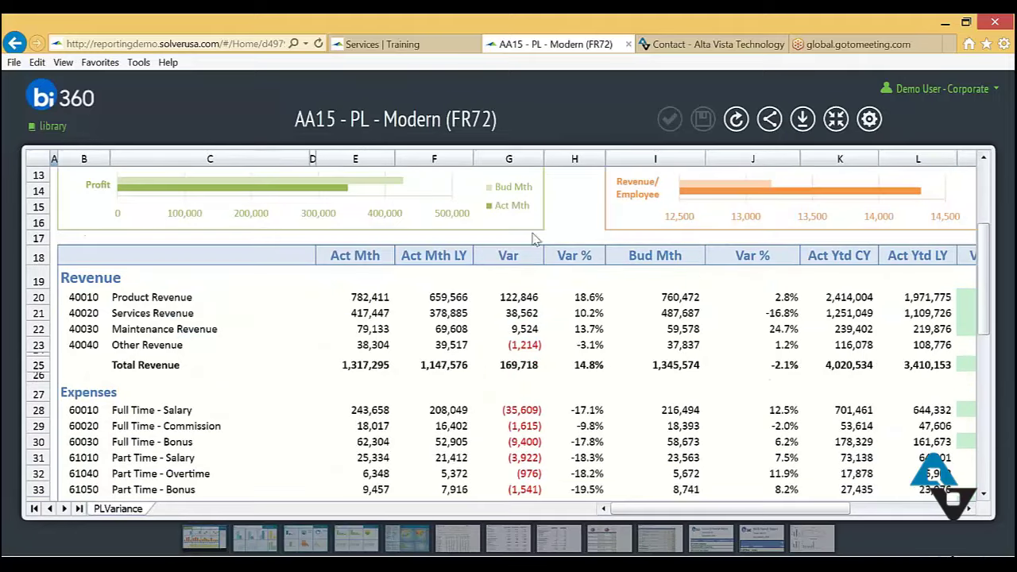
pyautogui.doubleClick(364, 412)
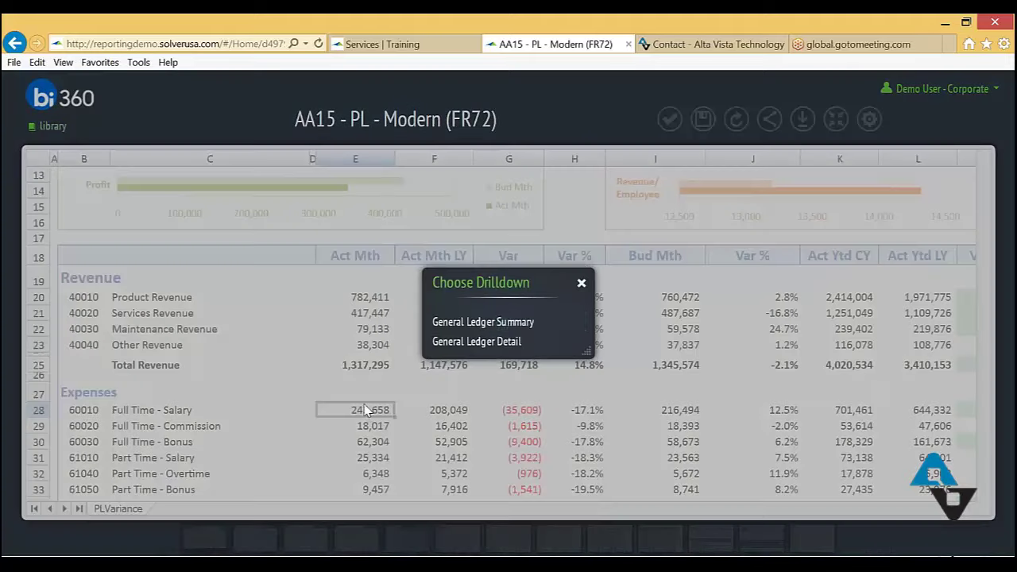
pyautogui.click(470, 322)
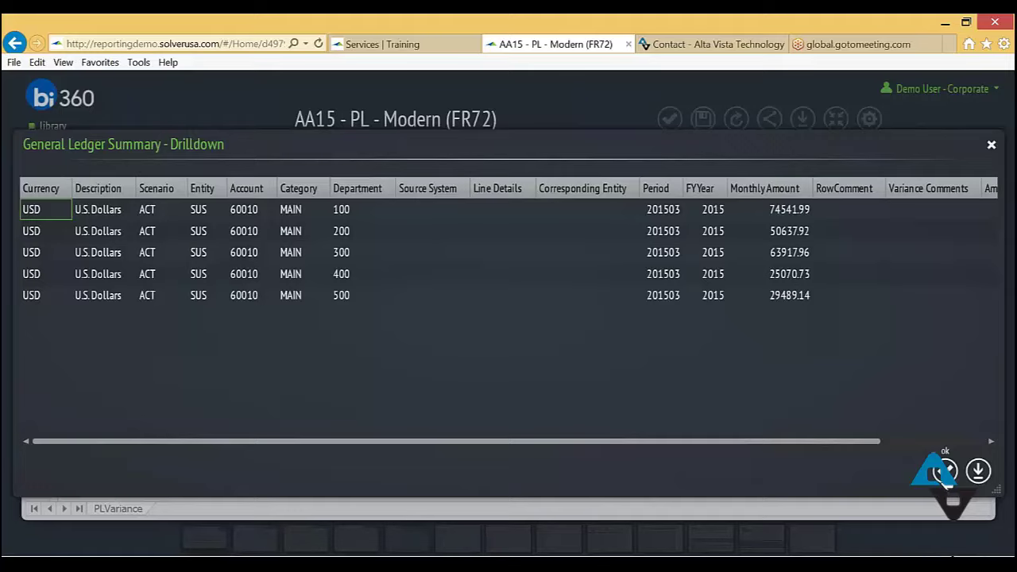
pyautogui.click(944, 472)
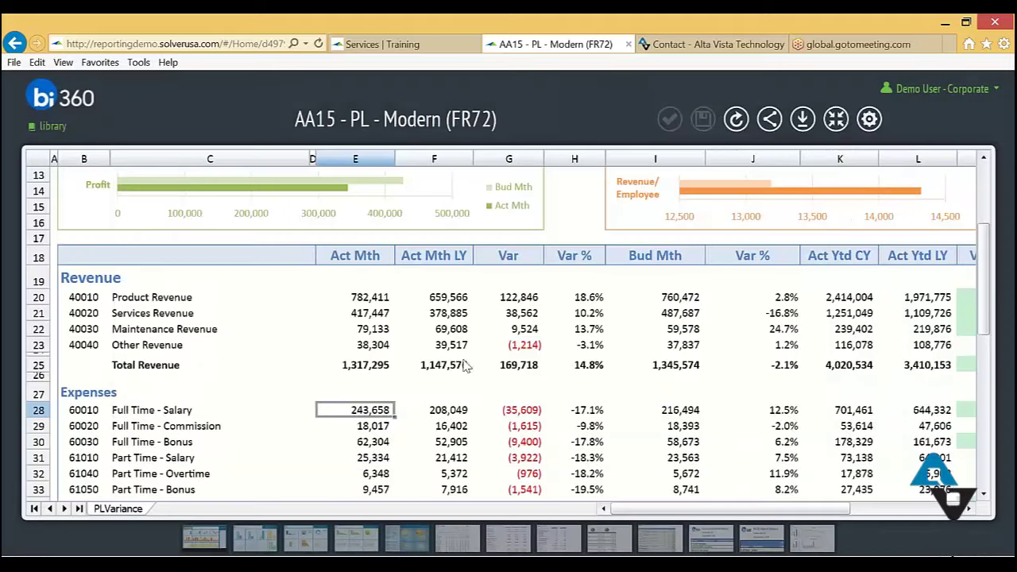
# Step: Download the report from Share as an Excel file saved as altavista
pyautogui.click(770, 119)
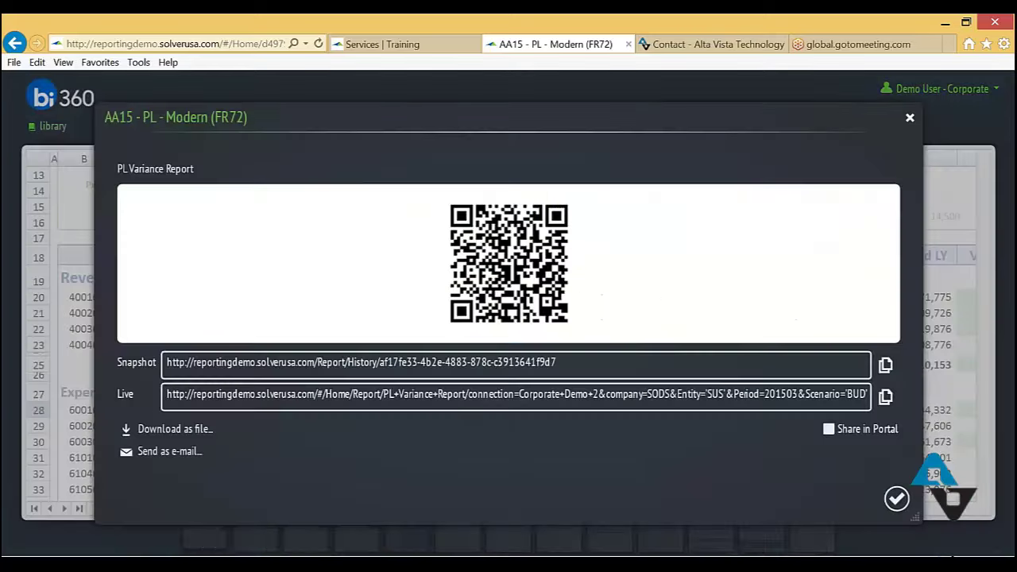
pyautogui.click(198, 434)
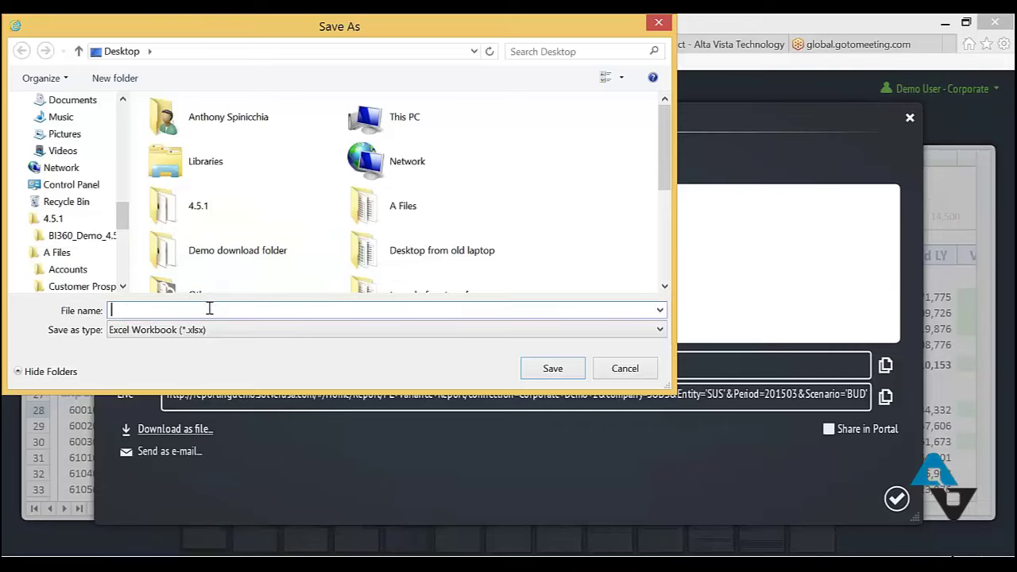
pyautogui.write('altavista')
pyautogui.click(552, 369)
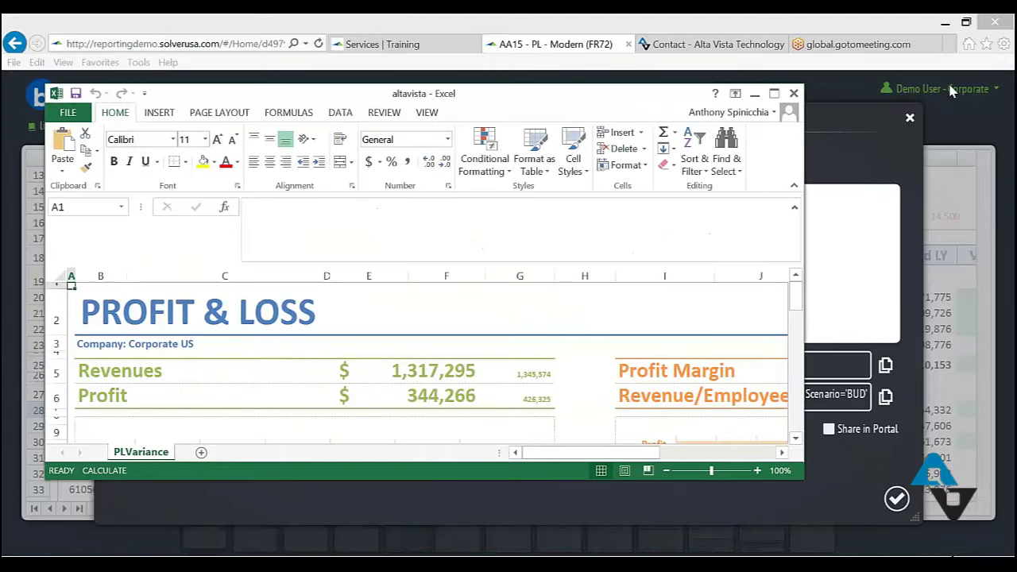
# Step: Maximize the altavista workbook and enter 100000 as Product Revenue's Act Mth in E20
pyautogui.click(774, 93)
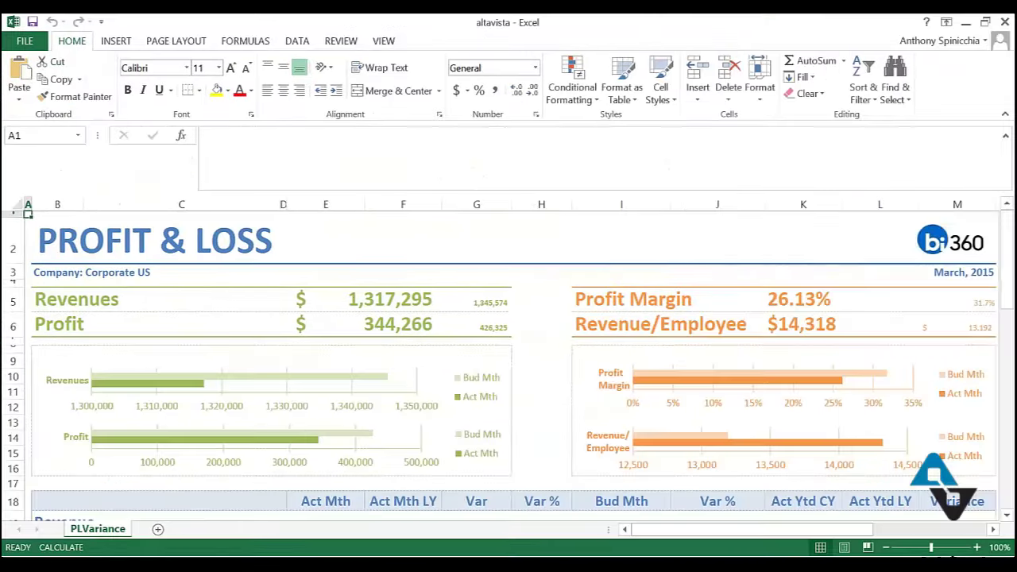
pyautogui.scroll(-4, 401, 377)
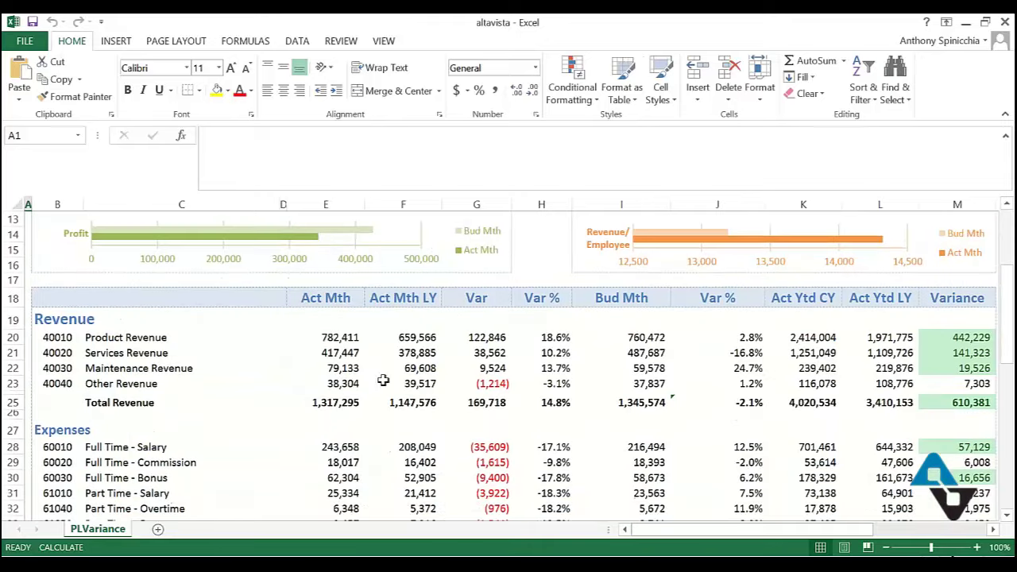
pyautogui.click(329, 339)
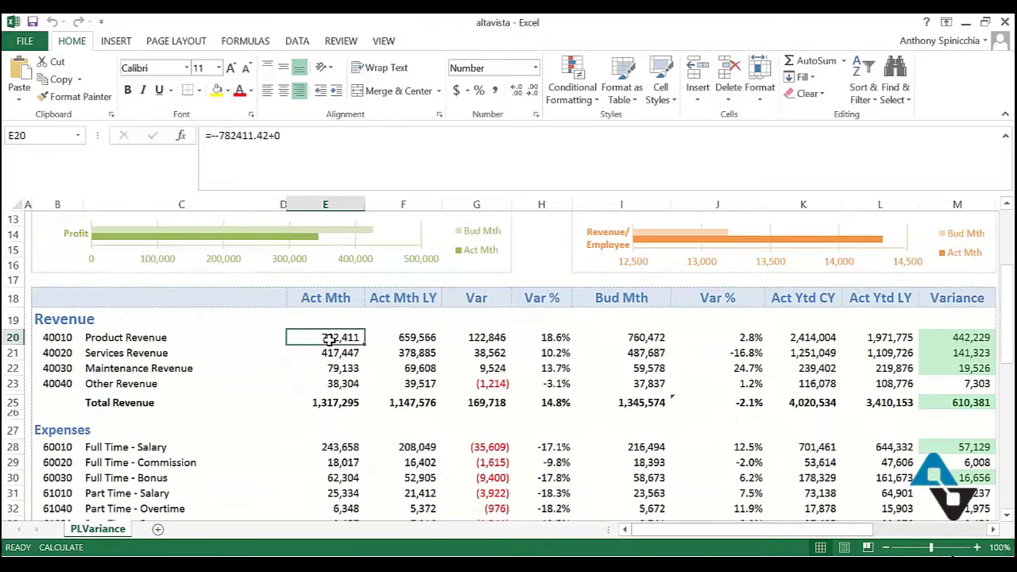
pyautogui.write('1000000')
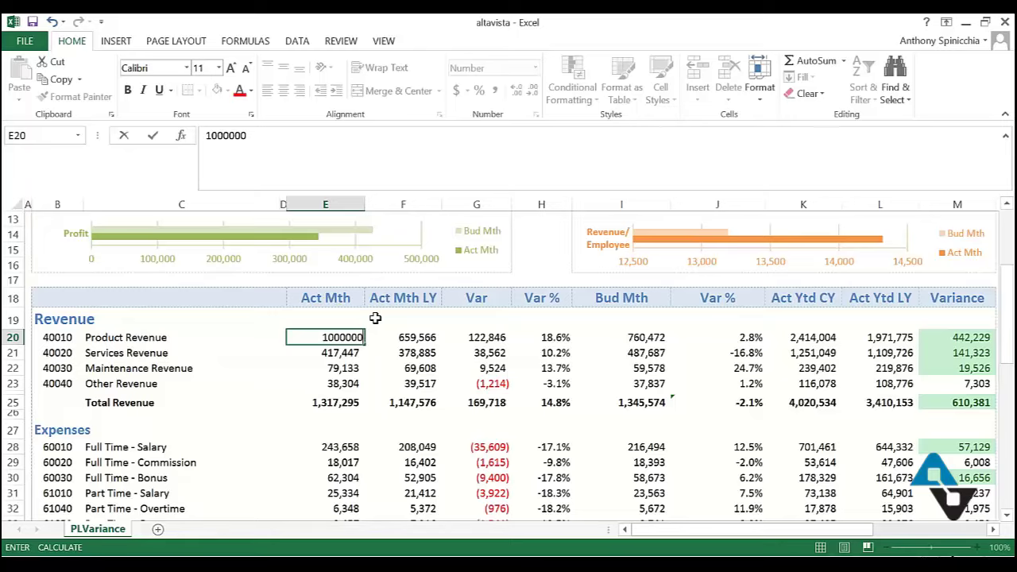
pyautogui.press('Return')
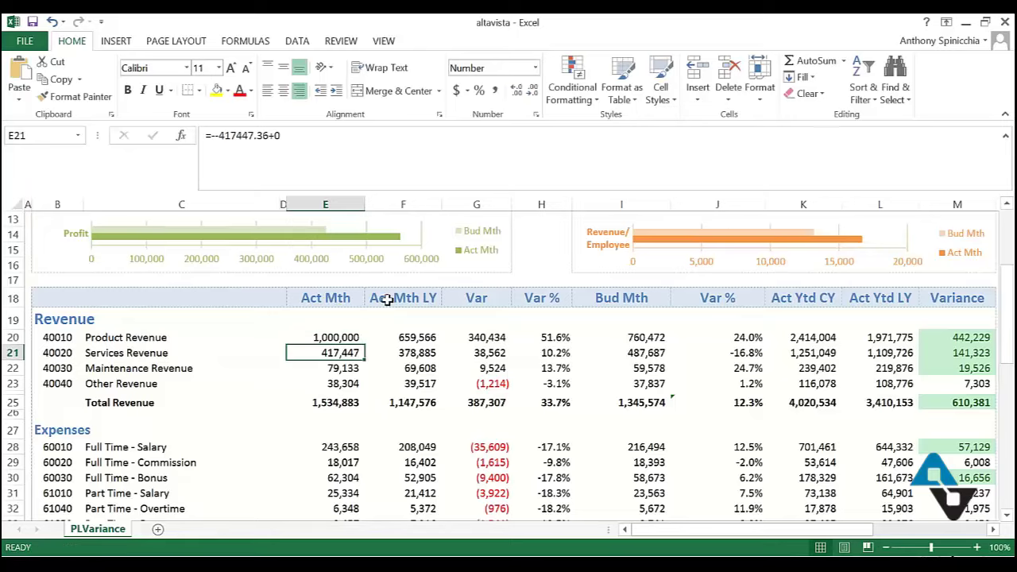
pyautogui.scroll(3, 575, 321)
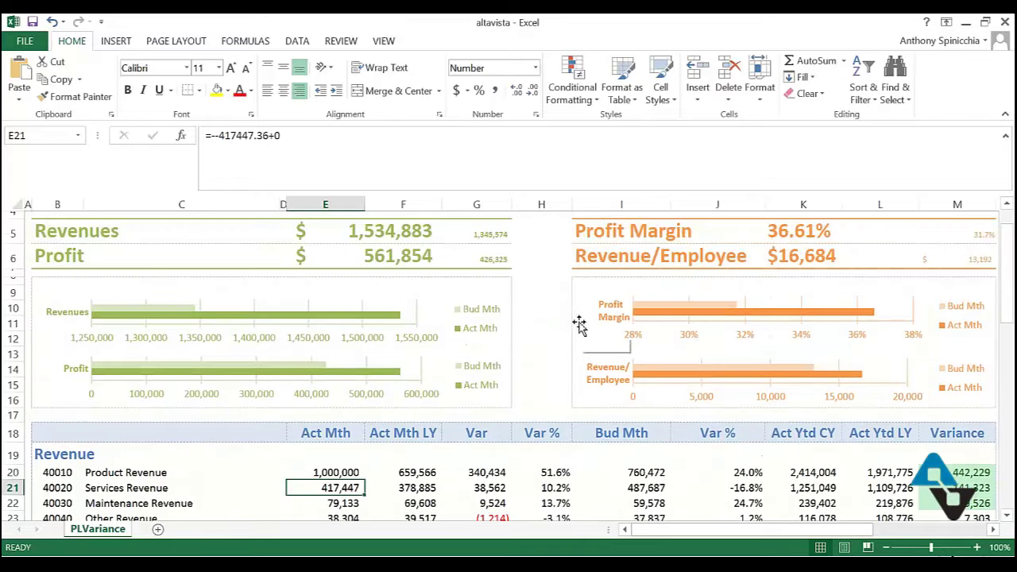
# Step: Close Excel without saving altavista, dismiss the recovered files, and close the sharing panel
pyautogui.moveTo(1005, 21)
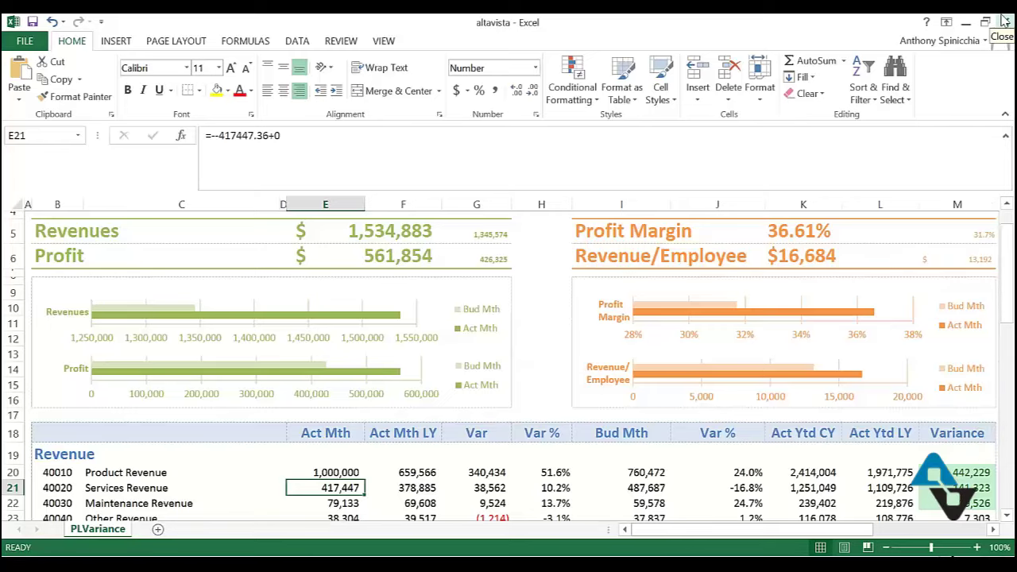
pyautogui.click(1003, 21)
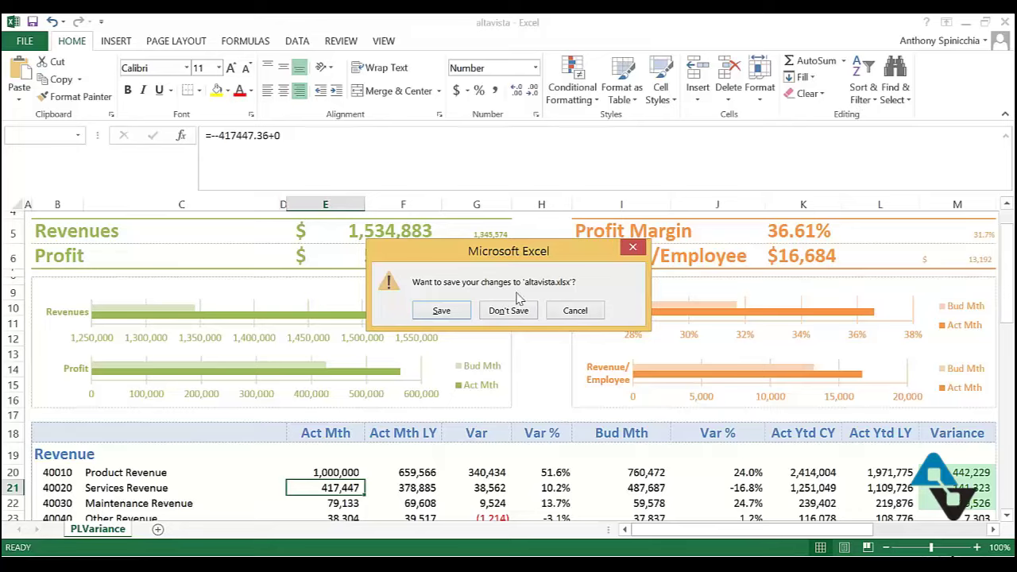
pyautogui.click(514, 316)
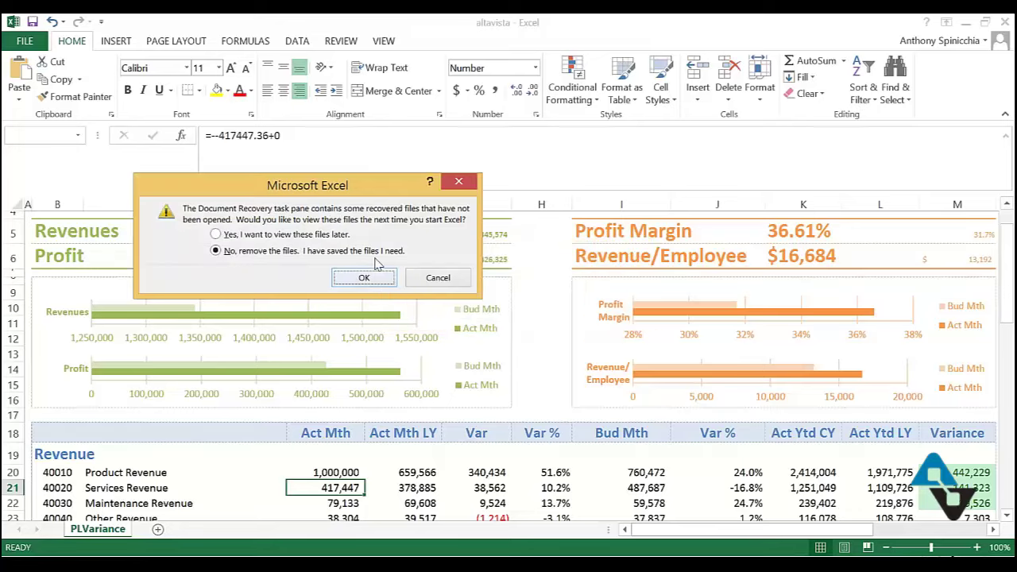
pyautogui.click(363, 279)
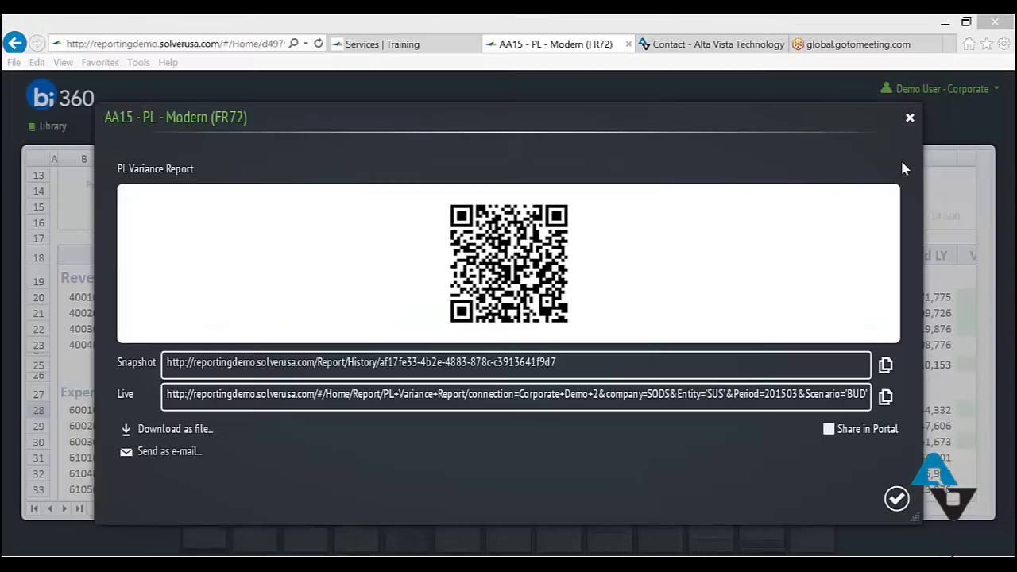
pyautogui.click(910, 120)
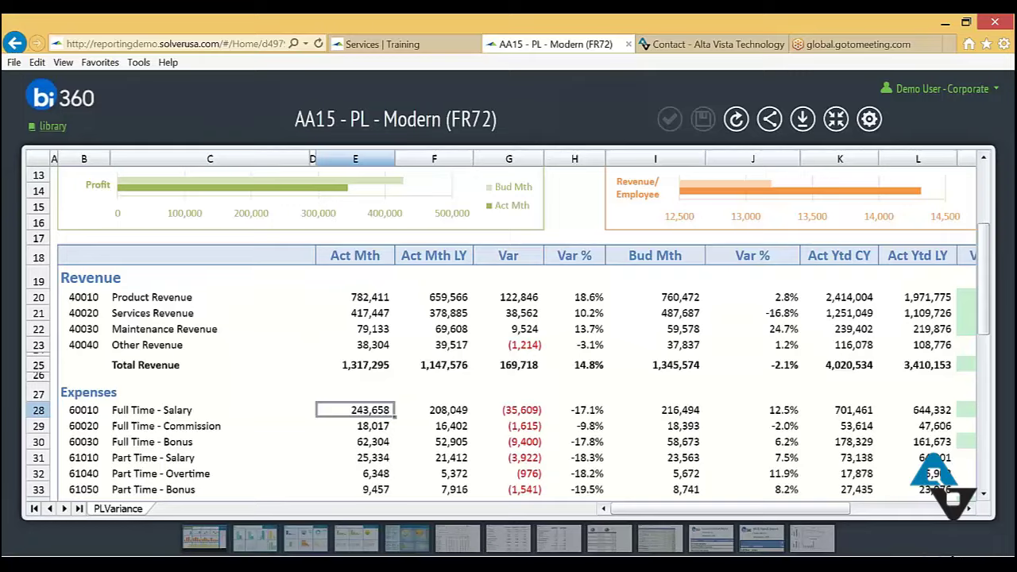
# Step: Return to the library and rotate the carousel through AA03, AA15, AA16 and AA10 to AA01
pyautogui.click(54, 126)
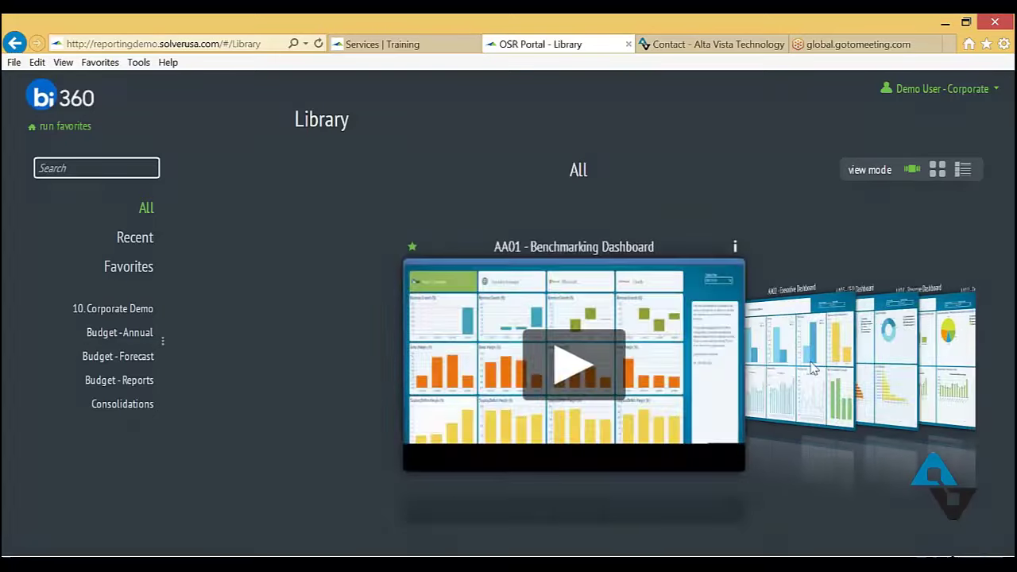
pyautogui.click(891, 349)
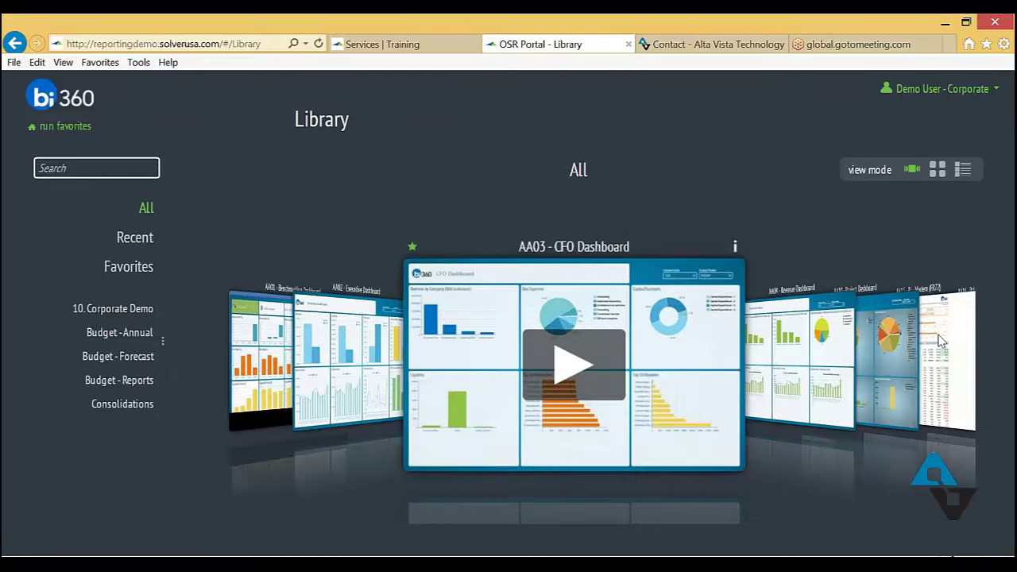
pyautogui.click(966, 338)
pyautogui.click(844, 358)
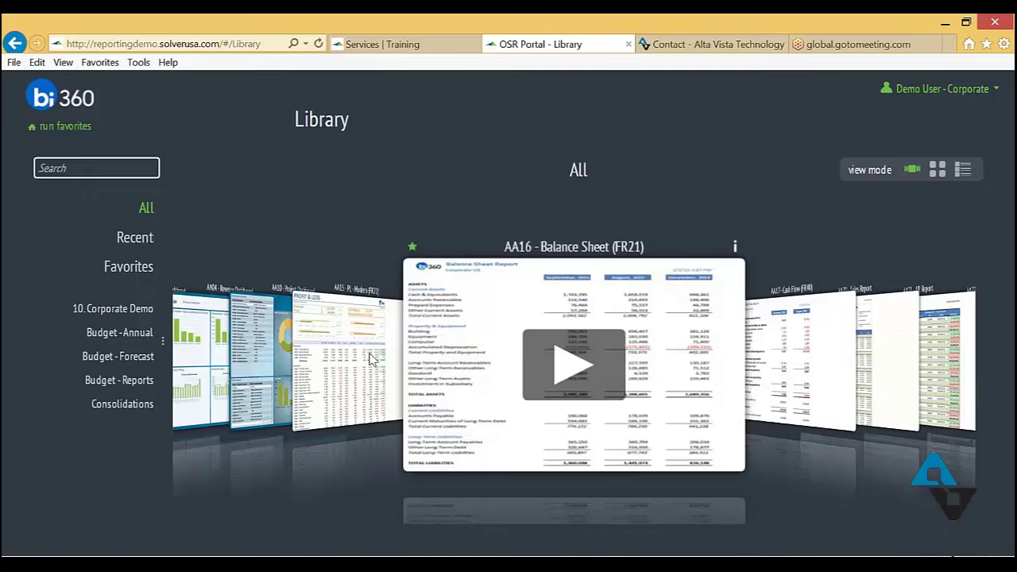
pyautogui.click(374, 360)
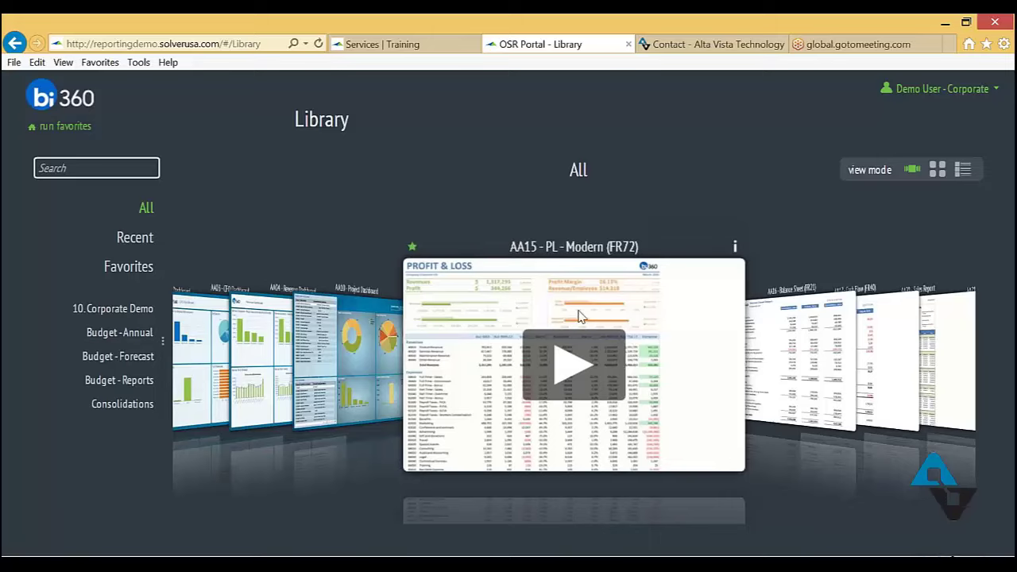
pyautogui.click(324, 352)
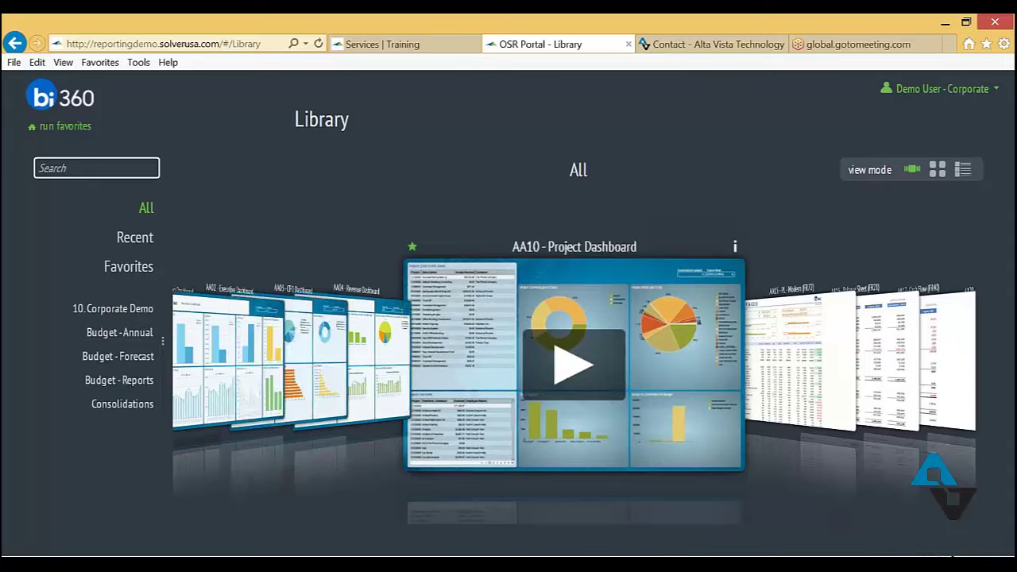
pyautogui.click(353, 366)
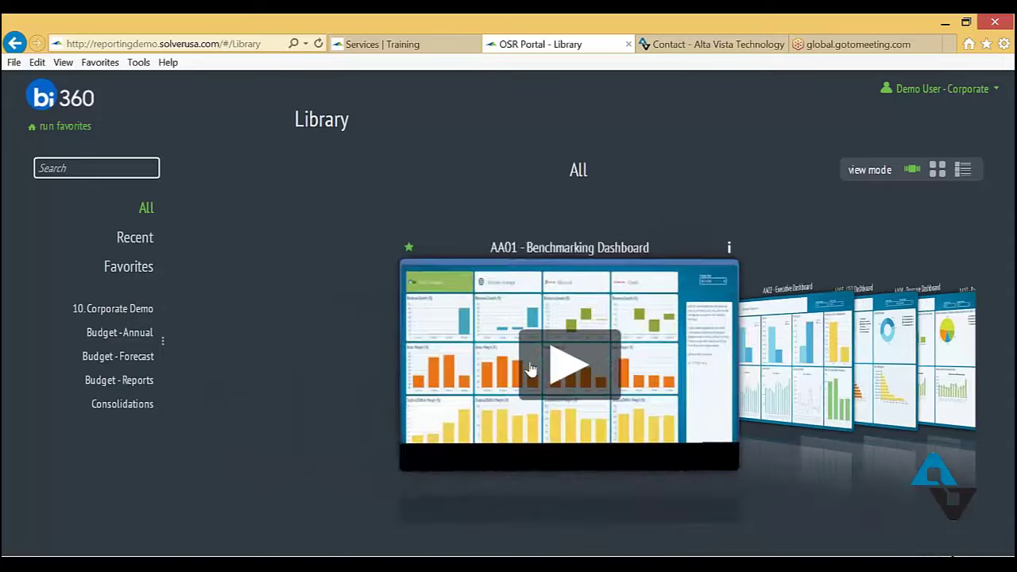
pyautogui.click(530, 370)
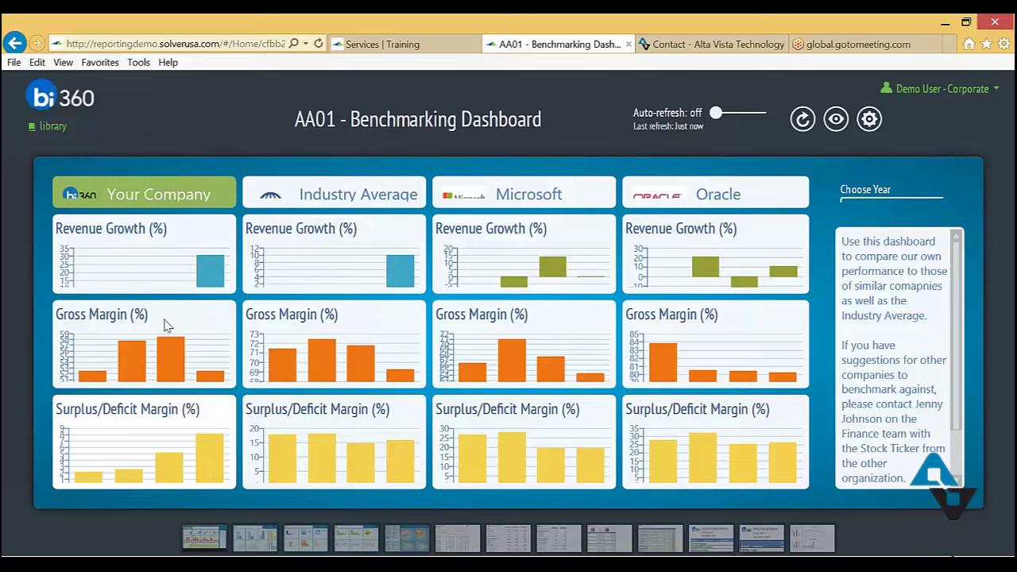
pyautogui.moveTo(176, 282)
pyautogui.click(44, 127)
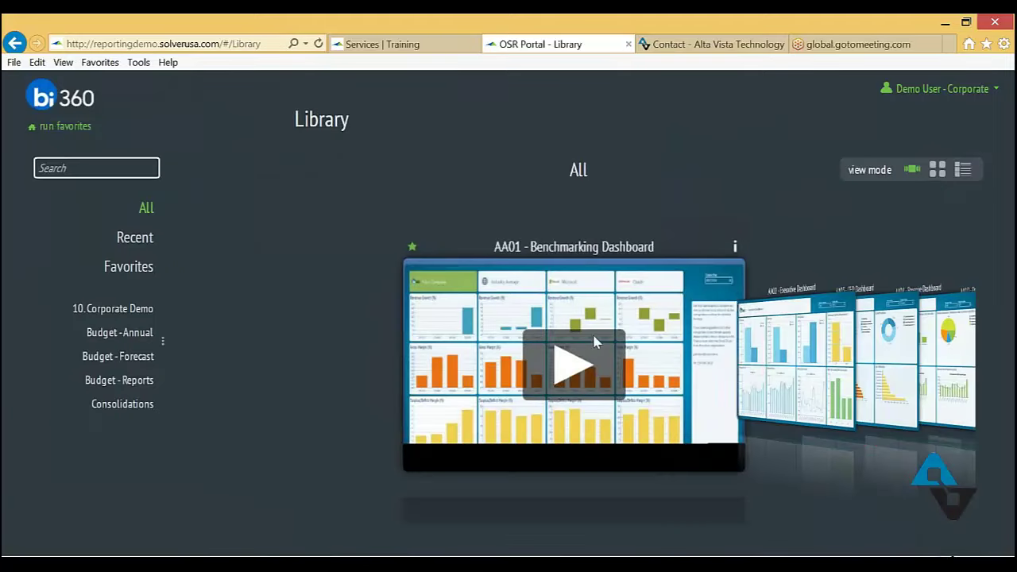
# Step: Rotate the carousel past AA02 and AA03 to AA04 - Revenue Dashboard and run it
pyautogui.click(806, 334)
pyautogui.click(777, 337)
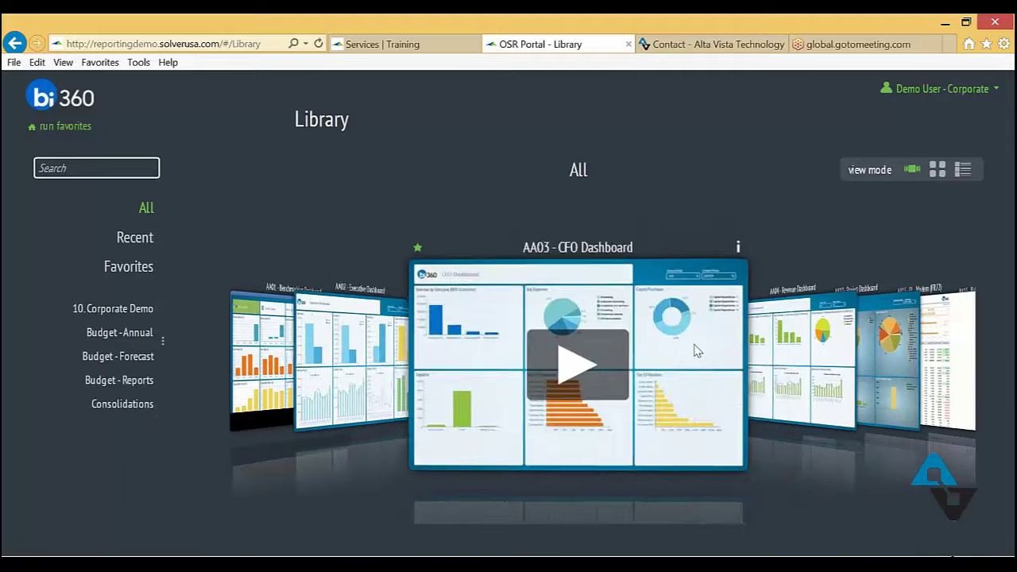
pyautogui.click(802, 345)
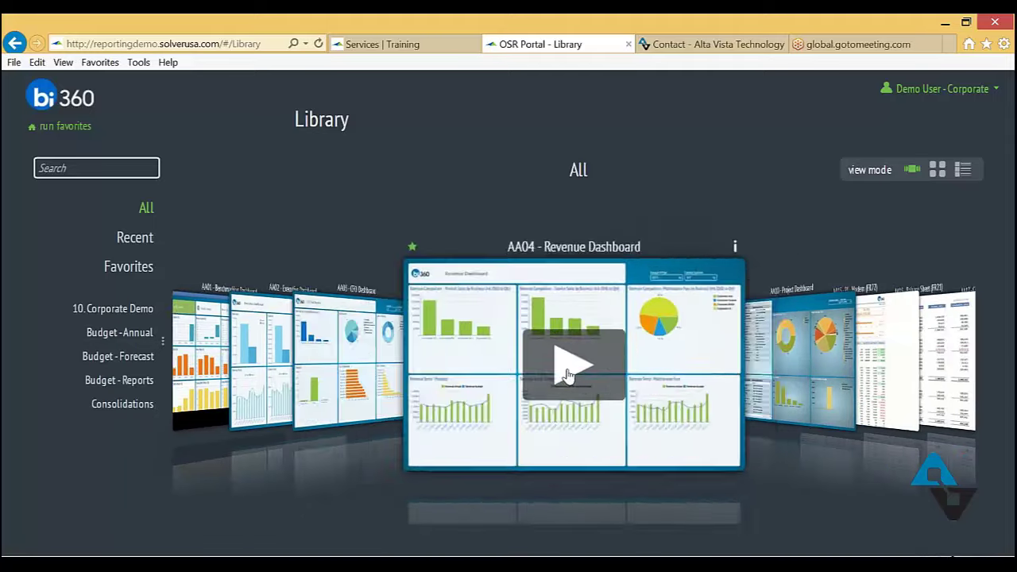
pyautogui.click(566, 371)
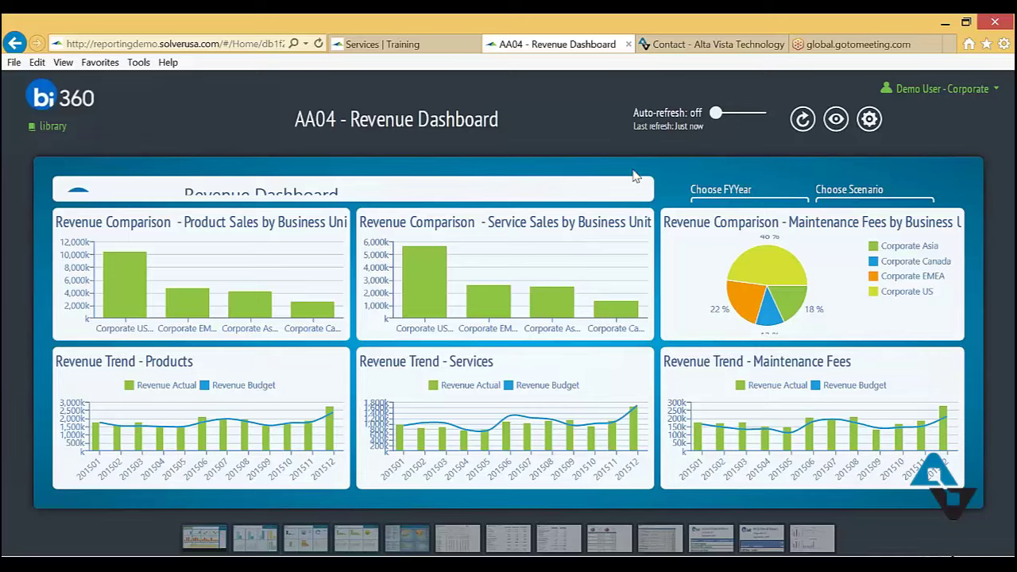
# Step: Drill Corporate US product sales down into quarters, then return to the library
pyautogui.moveTo(100, 292)
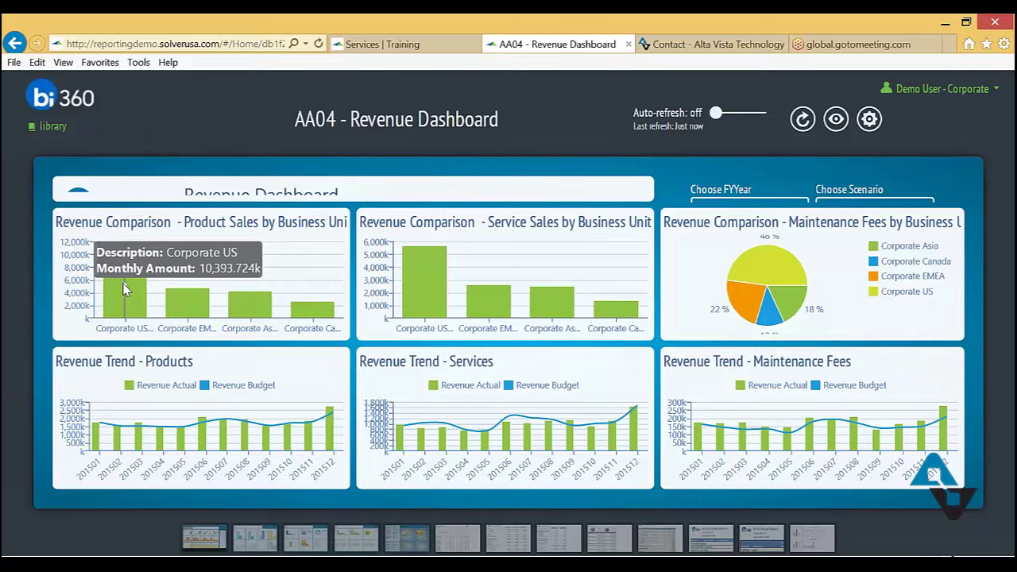
pyautogui.click(123, 289)
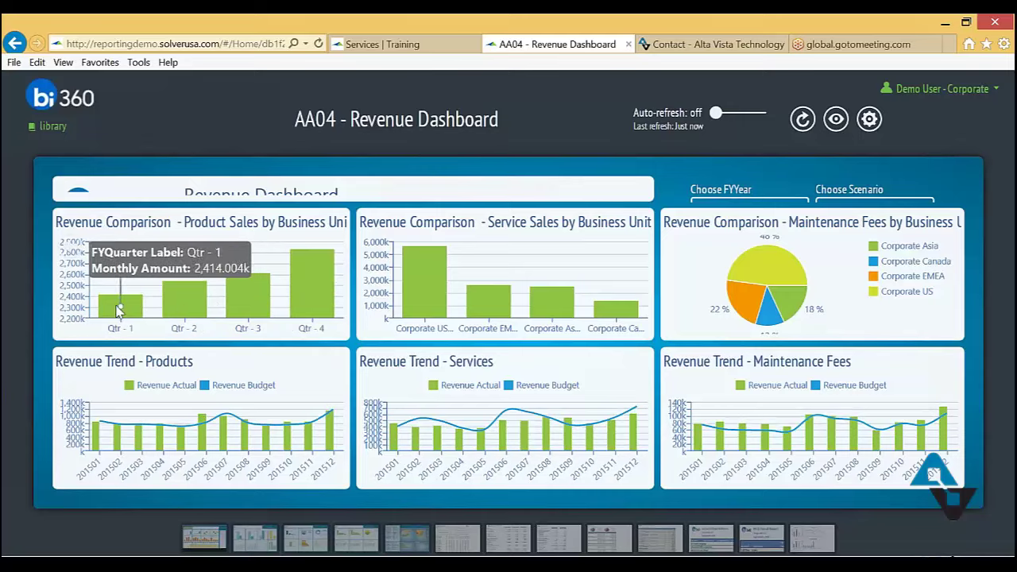
pyautogui.moveTo(322, 301)
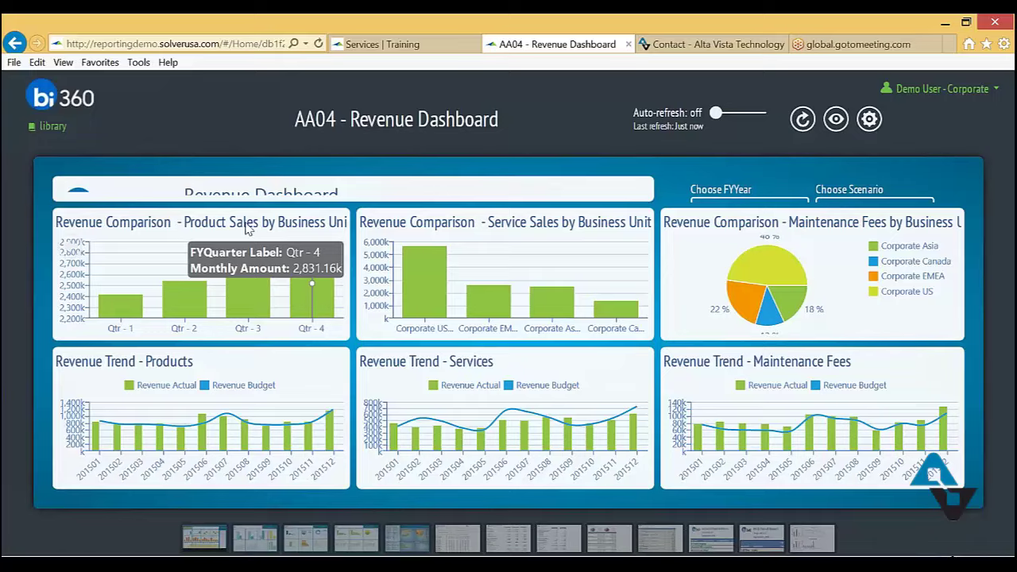
pyautogui.click(53, 127)
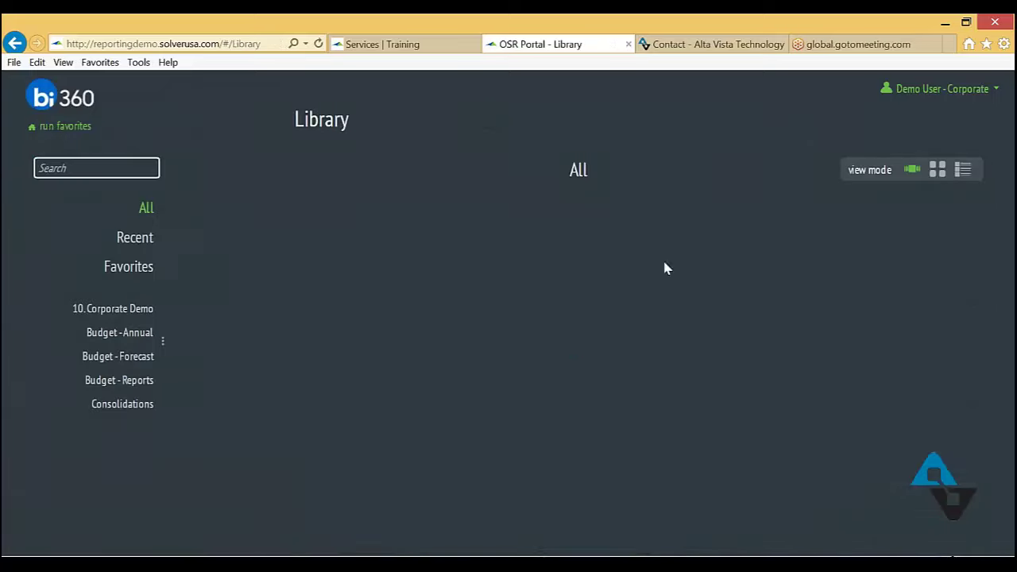
# Step: Rotate the library carousel past AA02 and AA03 back to AA04 - Revenue Dashboard
pyautogui.click(756, 353)
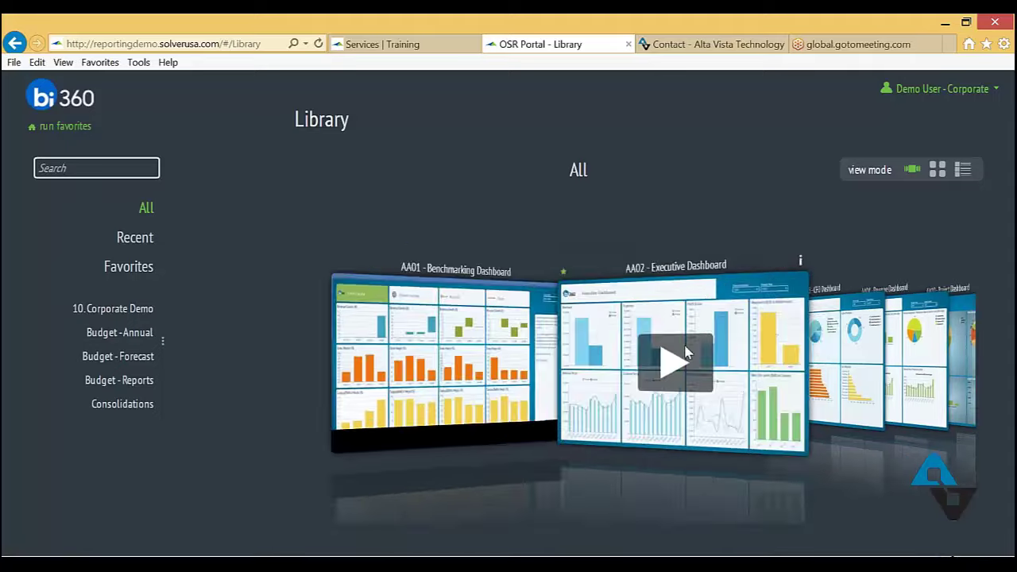
pyautogui.click(775, 350)
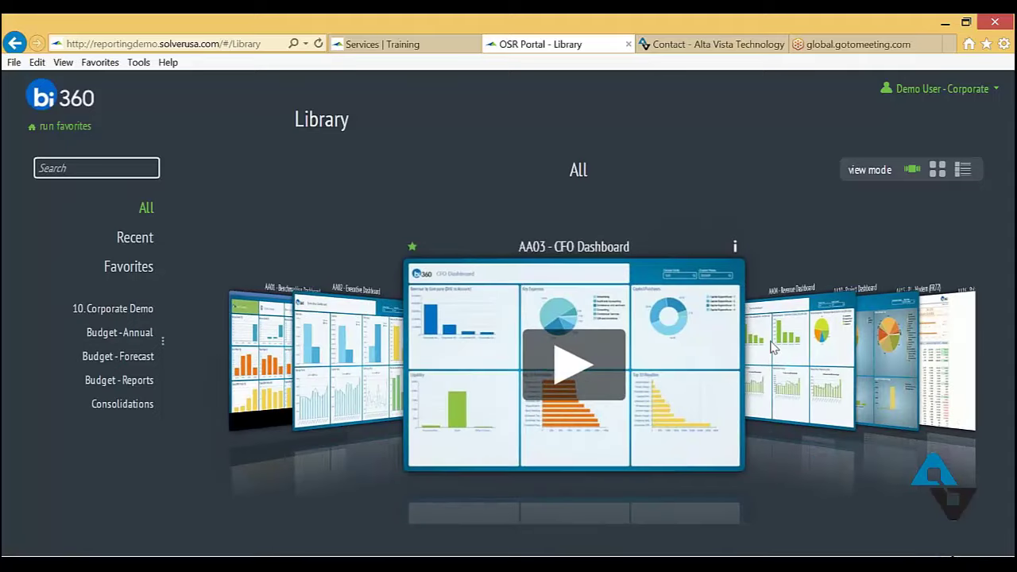
pyautogui.click(755, 353)
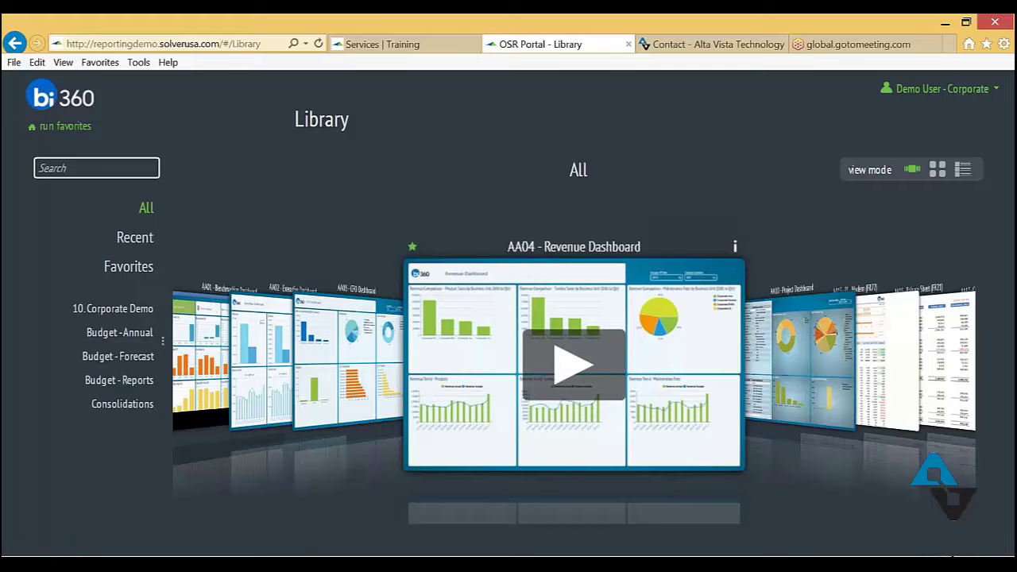
# Step: Filter the library to Budget - Annual and open the WB01 - Assumptions workbook
pyautogui.click(114, 333)
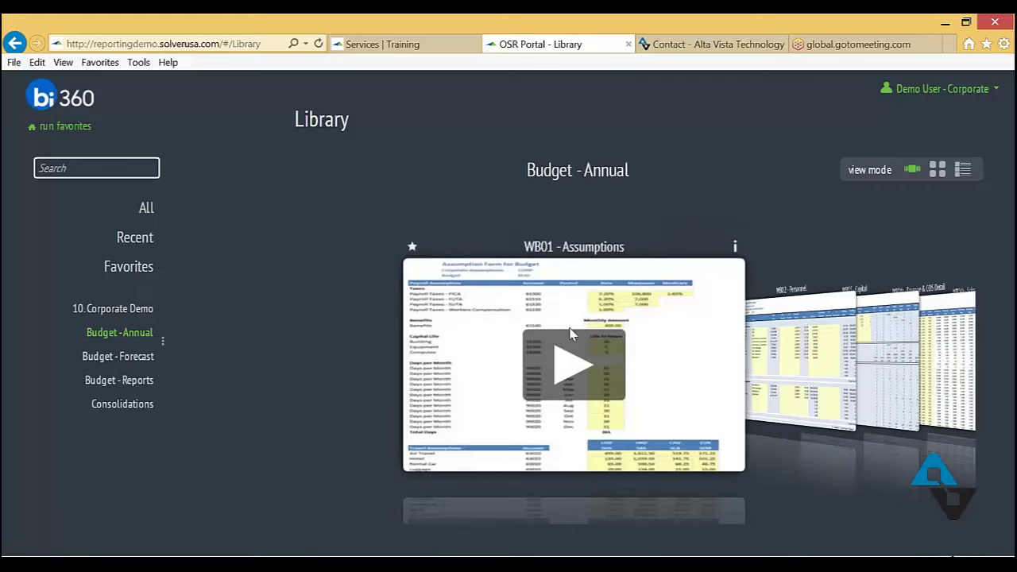
pyautogui.click(810, 332)
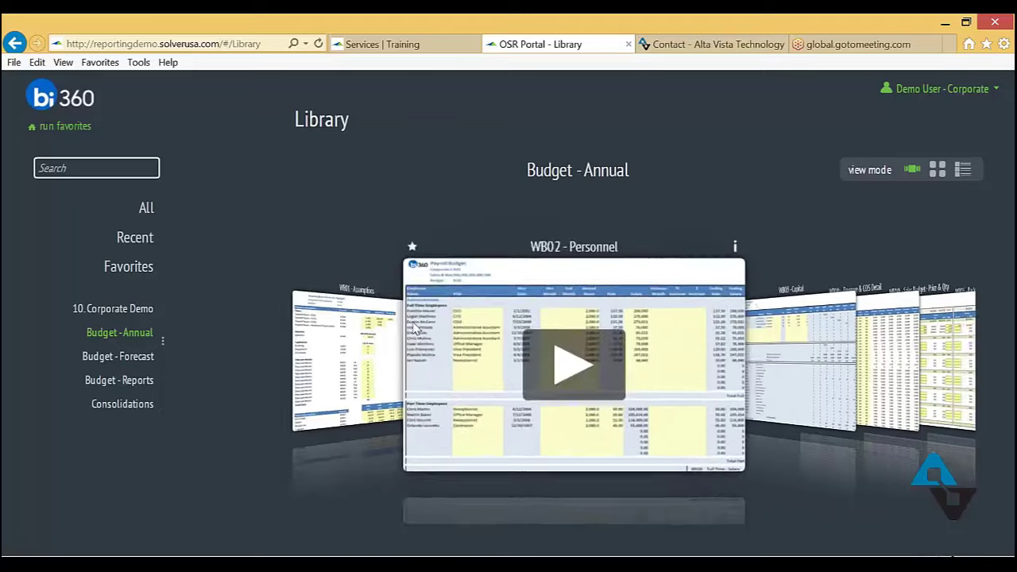
pyautogui.click(357, 333)
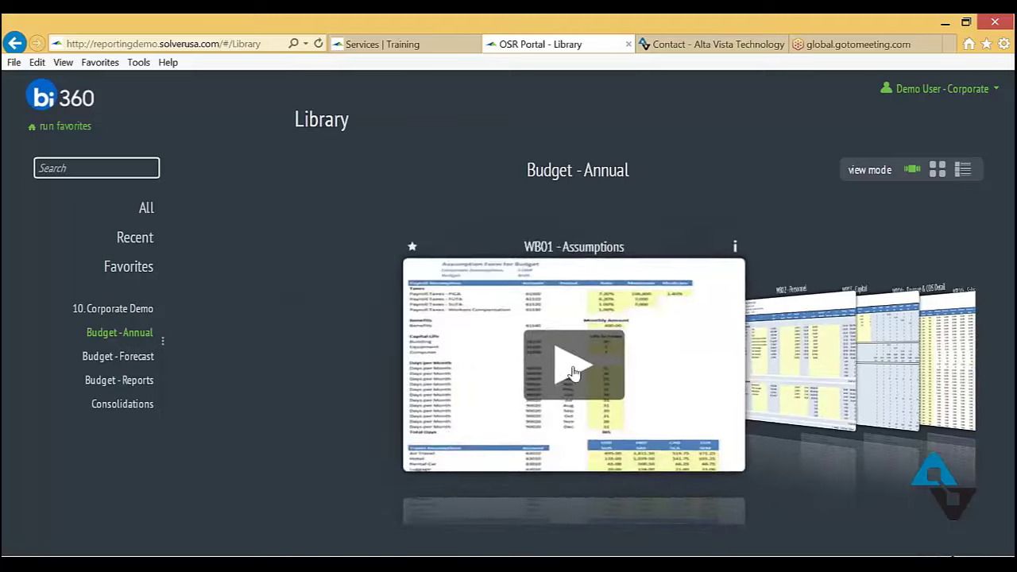
pyautogui.click(569, 366)
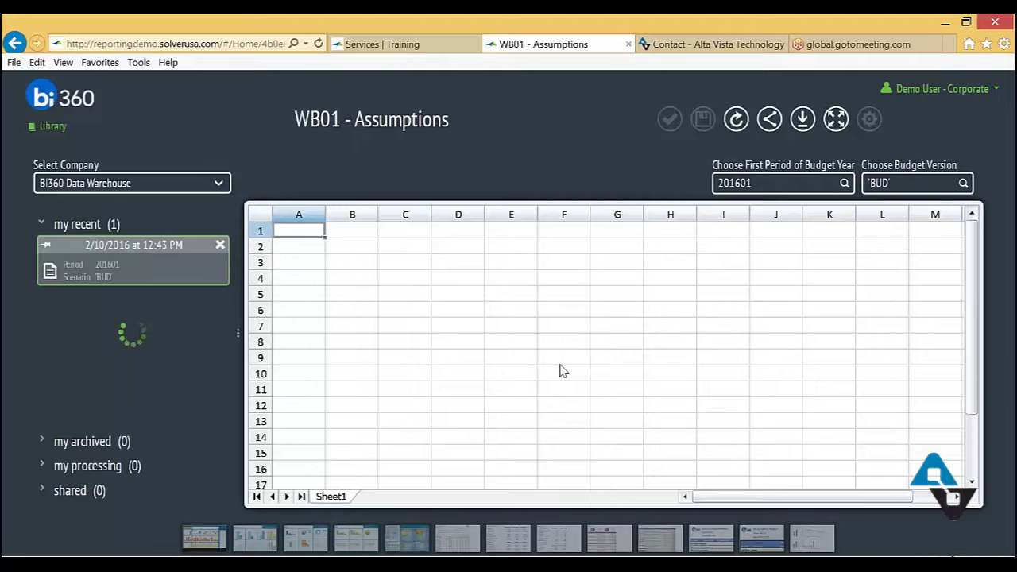
# Step: Expand the sheet and set the Payroll Taxes - FICA rate in H13 to 8%
pyautogui.click(835, 119)
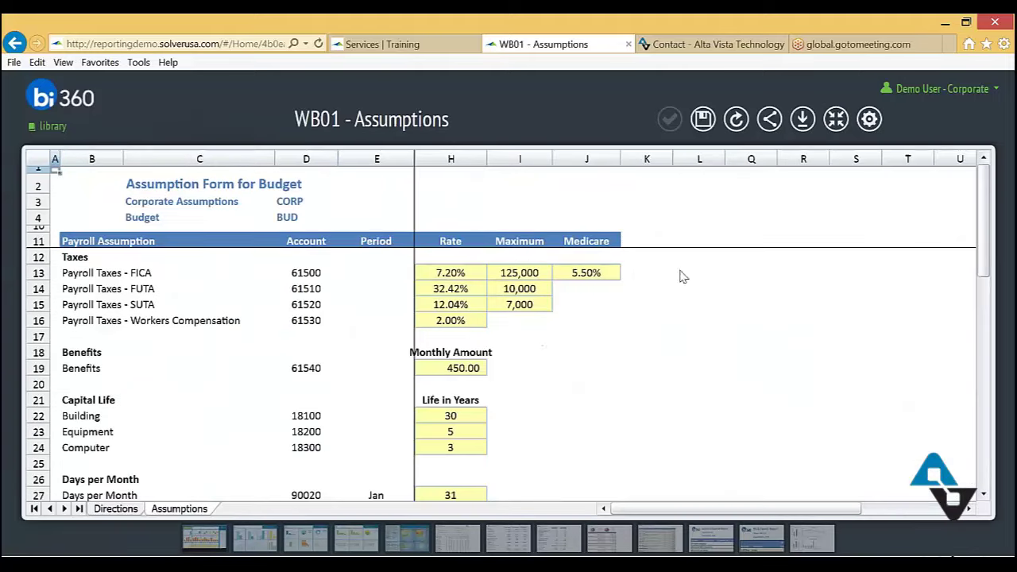
pyautogui.click(440, 273)
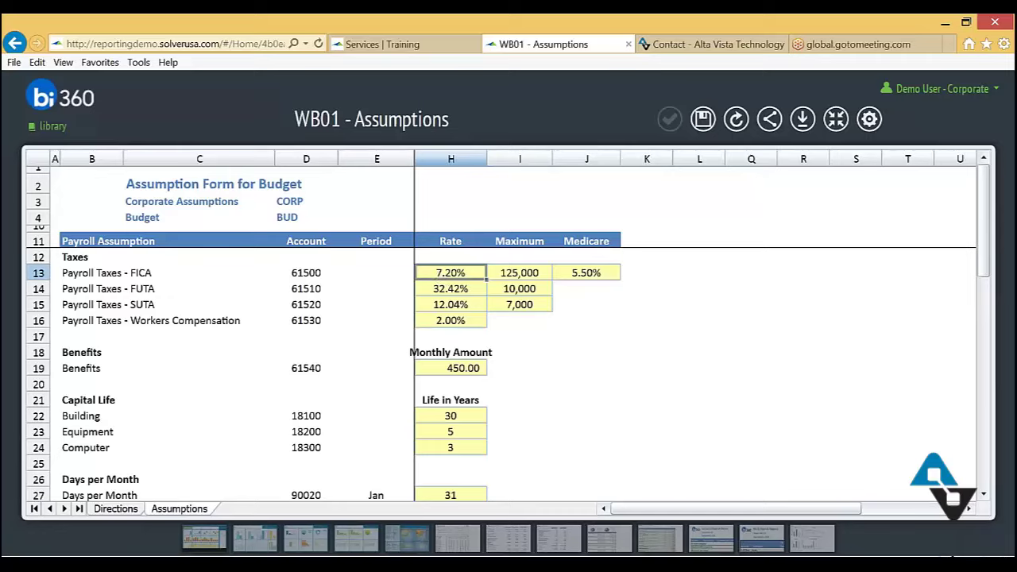
pyautogui.write('8')
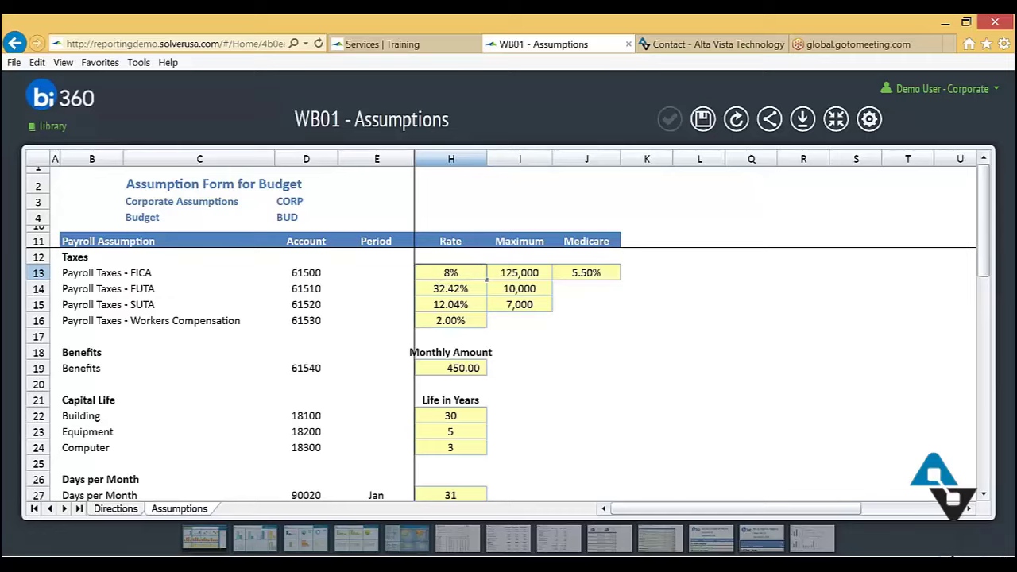
pyautogui.click(662, 380)
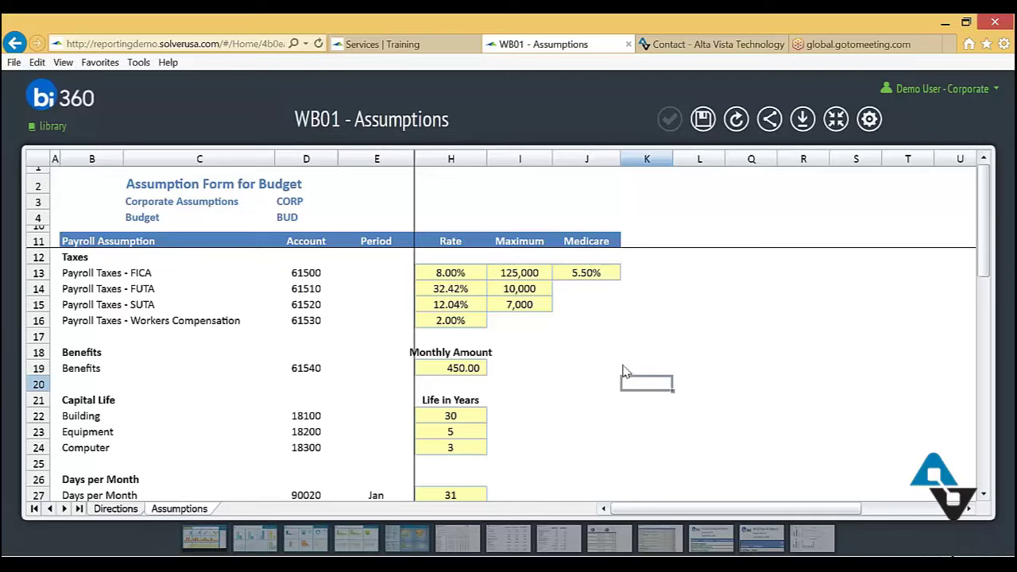
pyautogui.scroll(-1, 520, 293)
pyautogui.scroll(1, 525, 295)
# Step: Return to the library without saving the FICA change and advance to WB02 and WB03
pyautogui.click(52, 126)
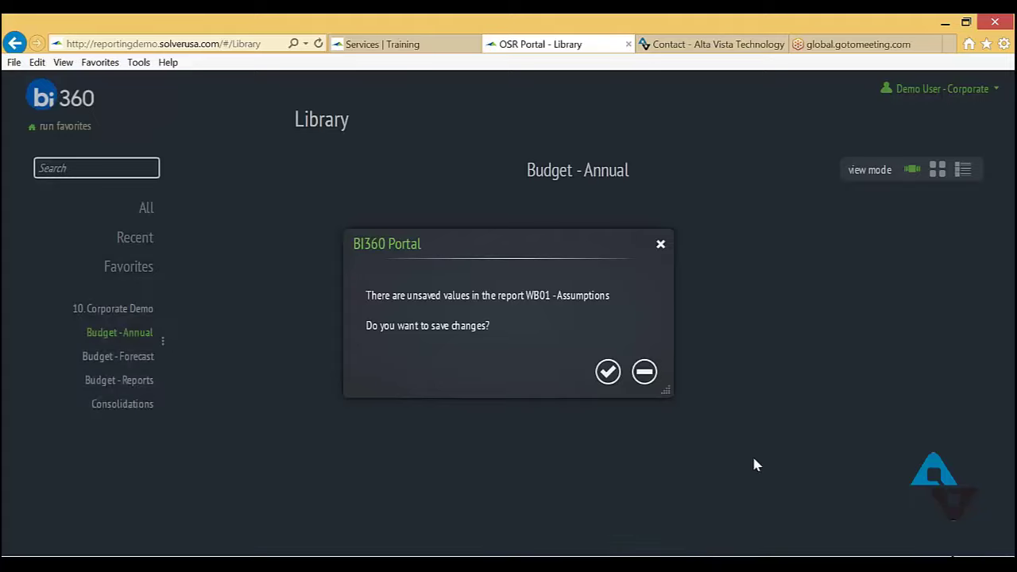
pyautogui.click(643, 373)
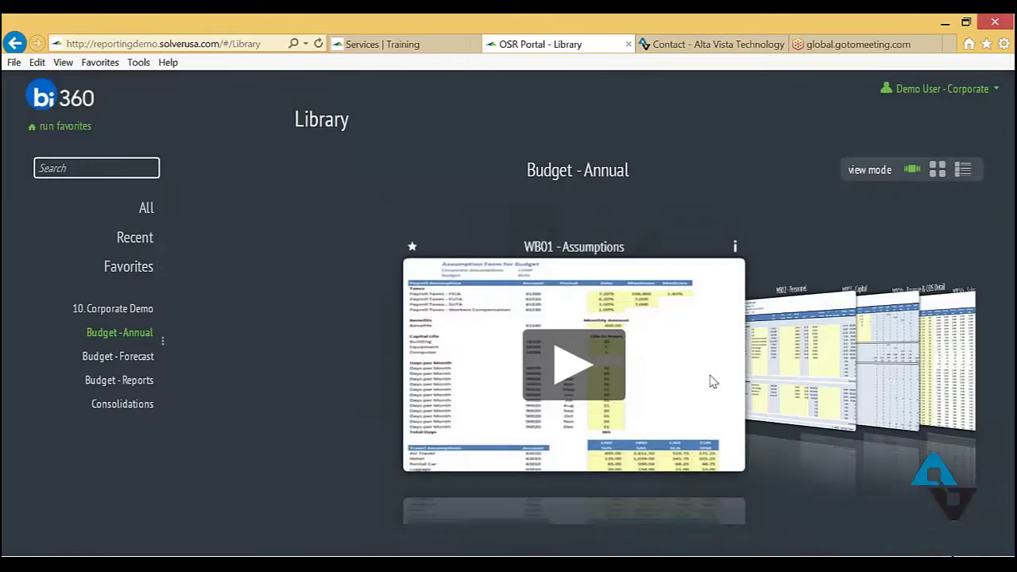
pyautogui.click(802, 374)
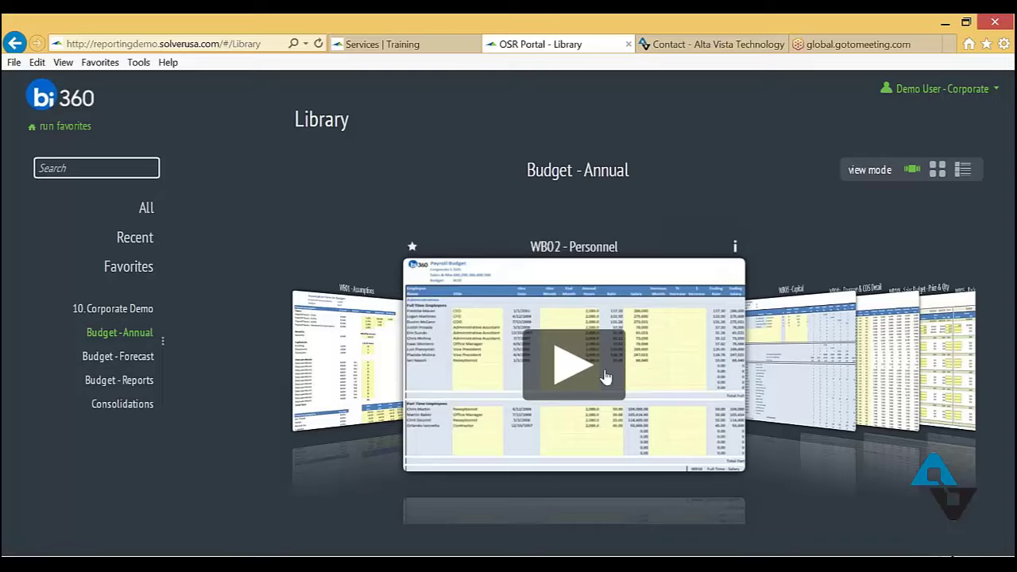
pyautogui.click(808, 375)
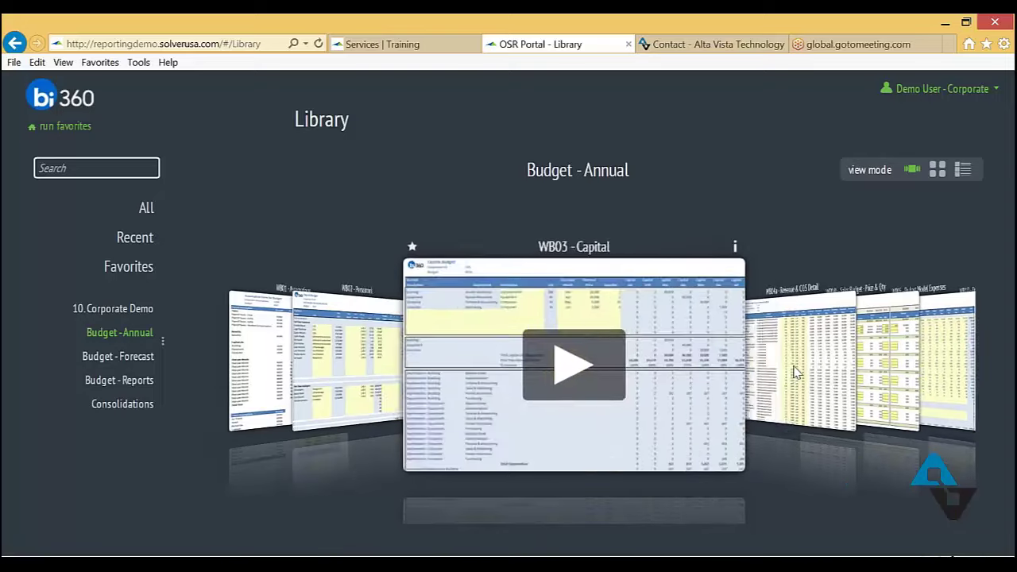
# Step: Rotate forward through WB04a, WB04b and WB05 to WB10, then back to WB03 - Capital
pyautogui.click(796, 374)
pyautogui.click(824, 367)
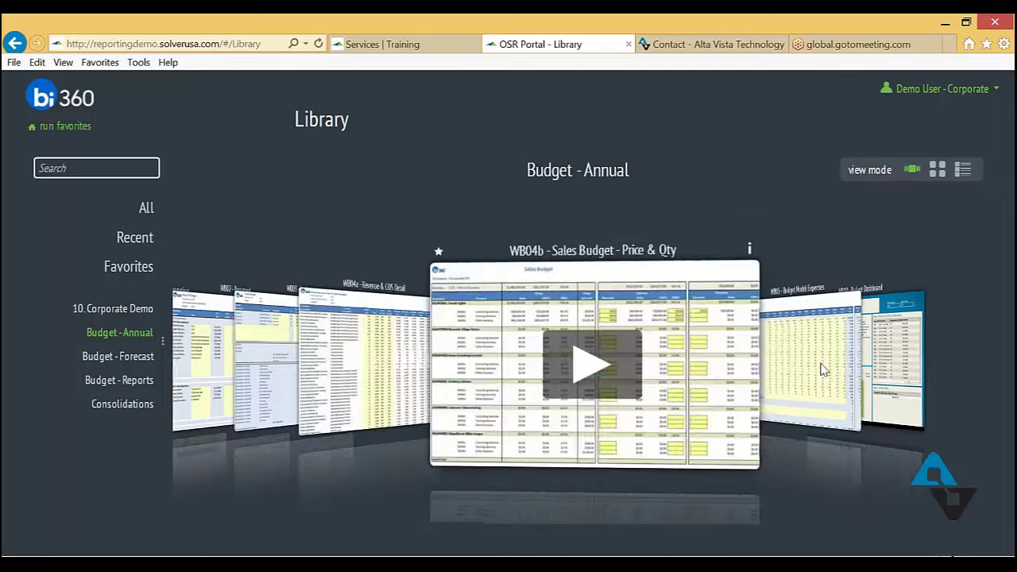
pyautogui.click(823, 367)
pyautogui.click(823, 368)
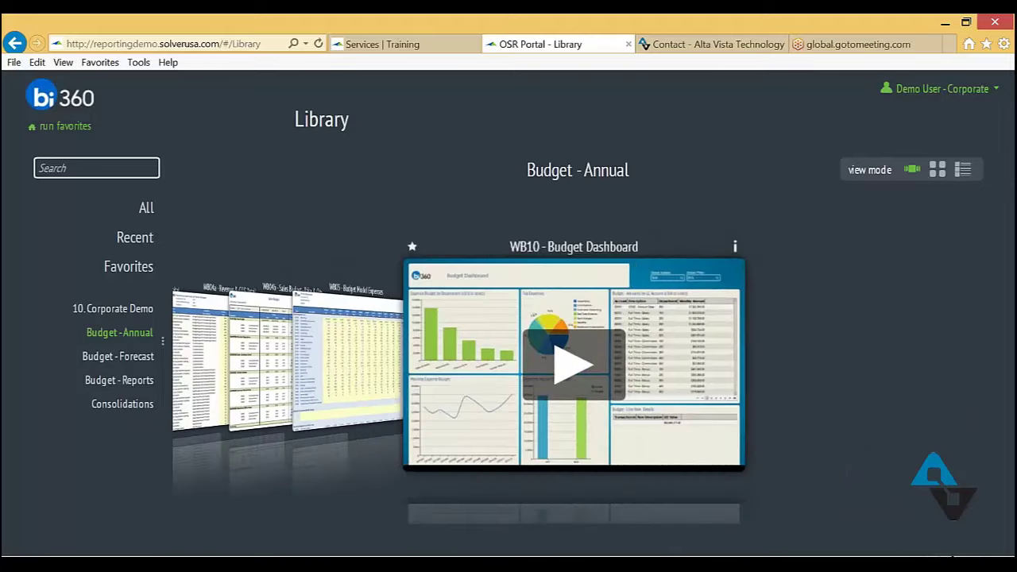
pyautogui.click(322, 377)
pyautogui.click(320, 378)
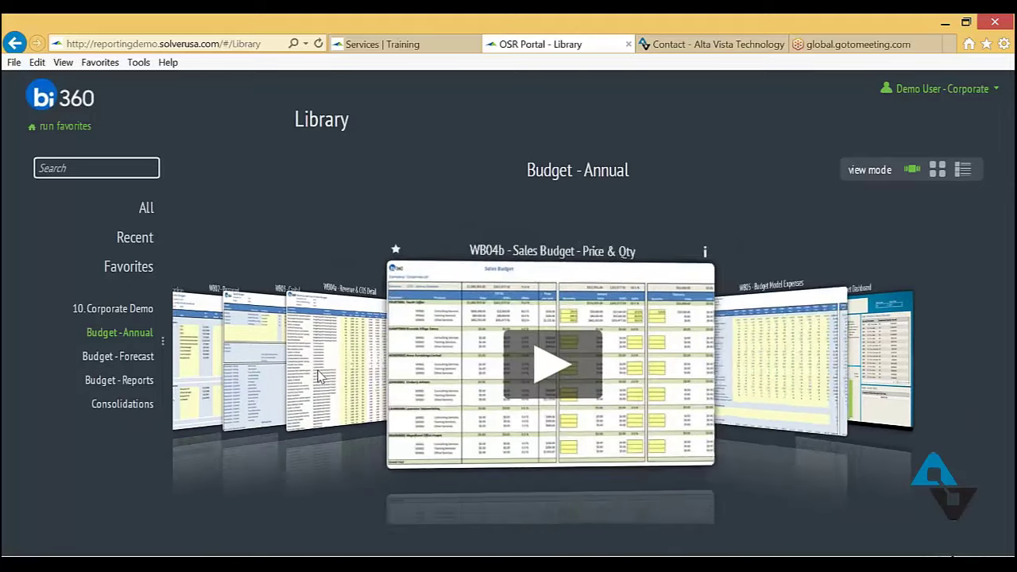
pyautogui.click(317, 377)
pyautogui.click(318, 376)
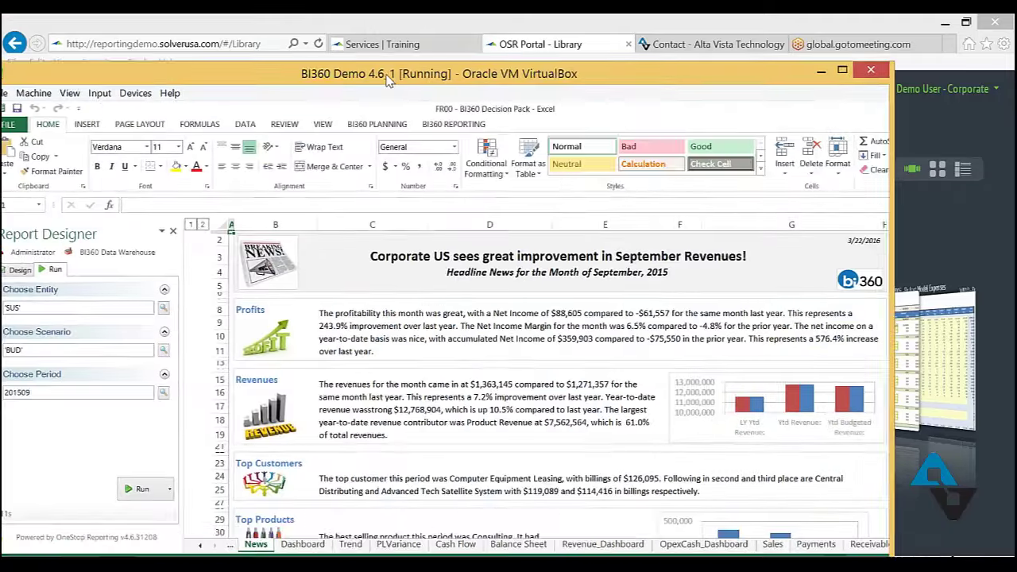
# Step: Maximize the VirtualBox window and switch to the R11. PL Variance Report KPI workbook's BI360 REPORTING tab
pyautogui.moveTo(387, 80); pyautogui.dragTo(425, 53)
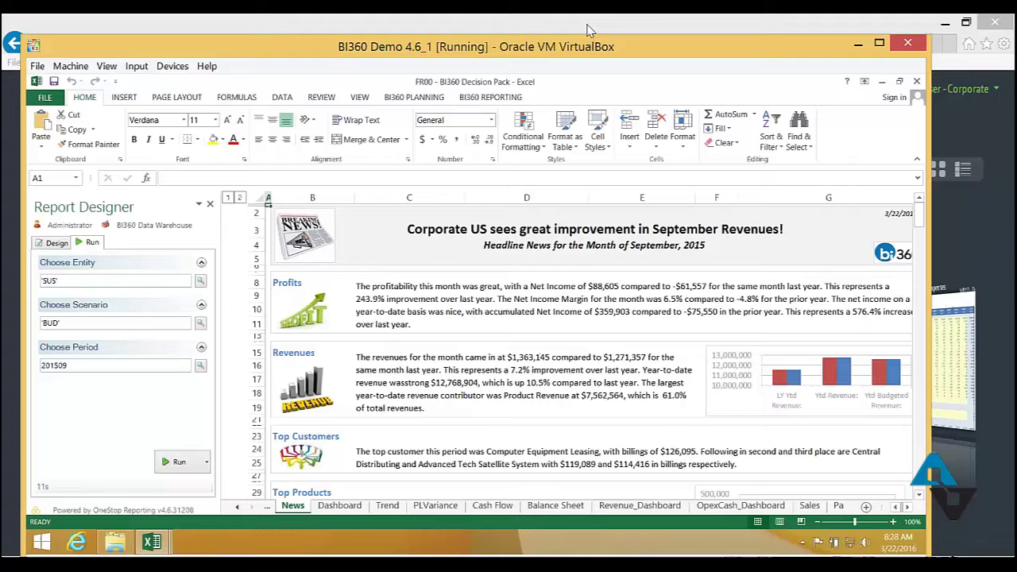
pyautogui.click(881, 44)
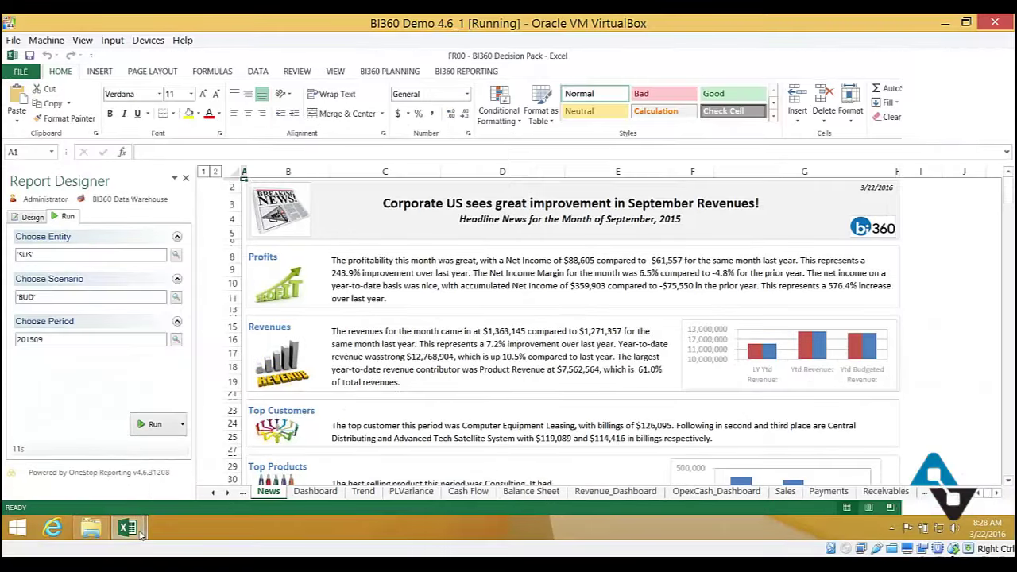
pyautogui.moveTo(132, 531)
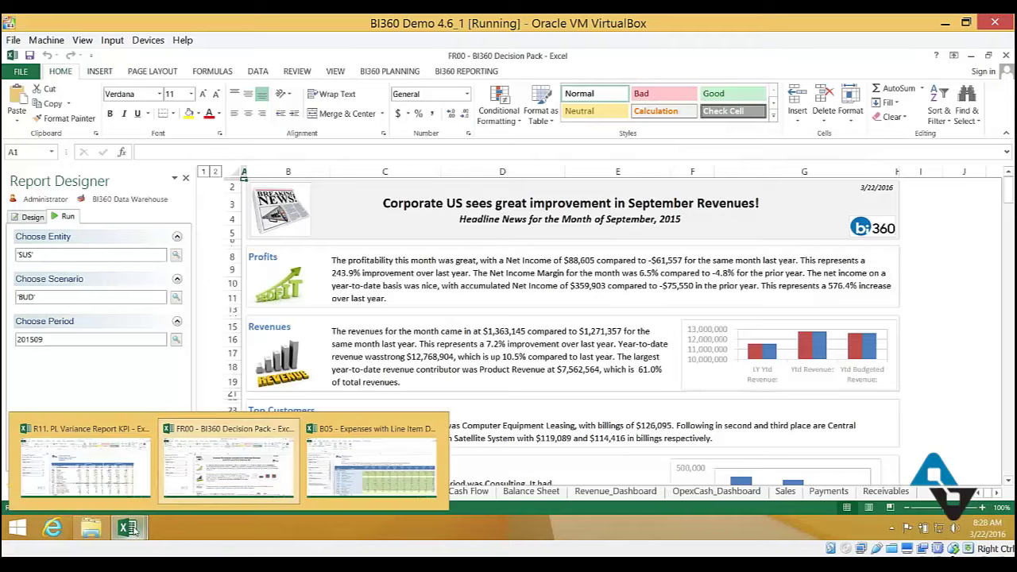
pyautogui.click(93, 457)
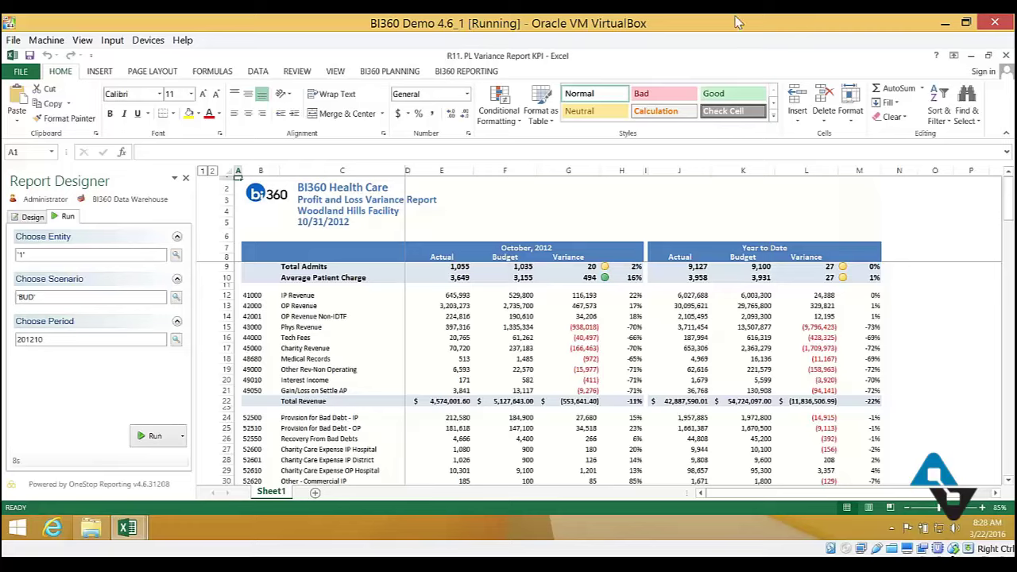
pyautogui.click(459, 74)
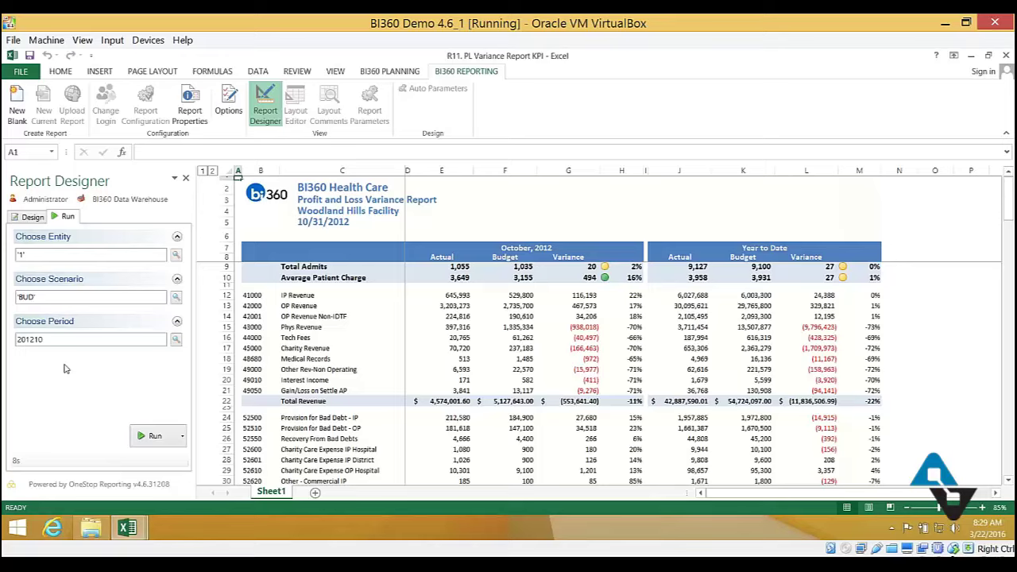
# Step: Enter 100000 as the IP Revenue actual in E12, then rerun the report to restore 645,993
pyautogui.click(448, 296)
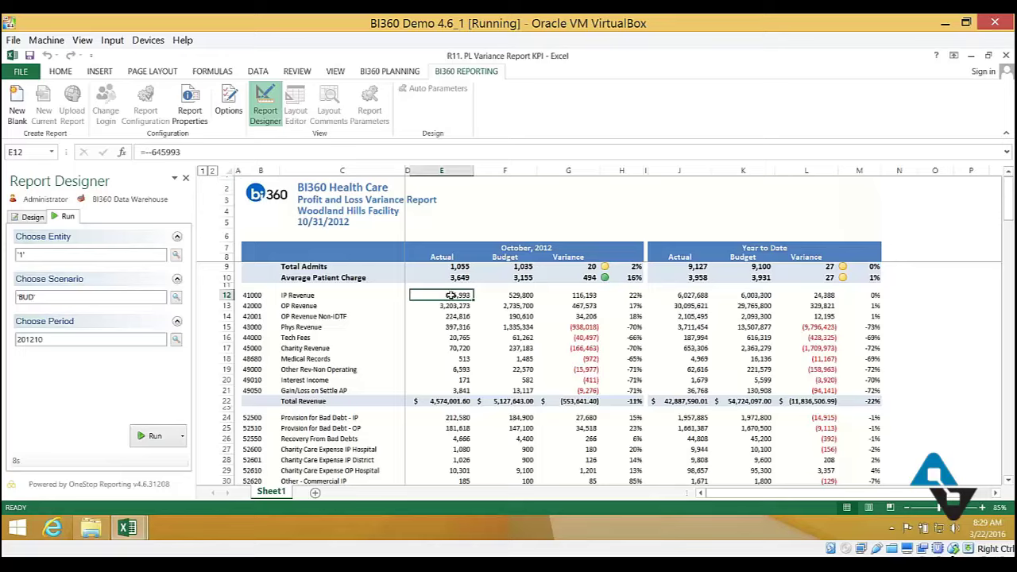
pyautogui.write('100000')
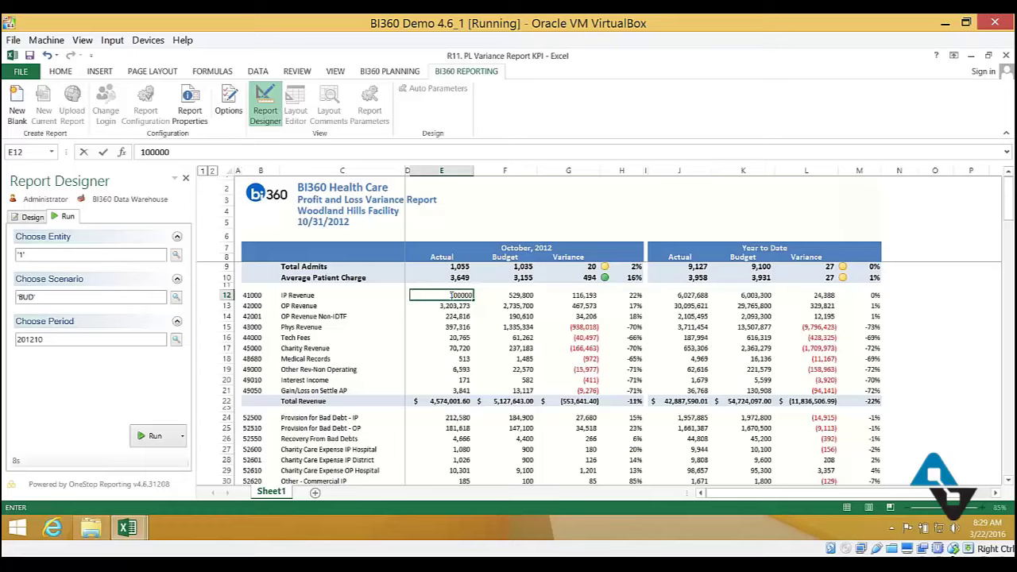
pyautogui.press('Return')
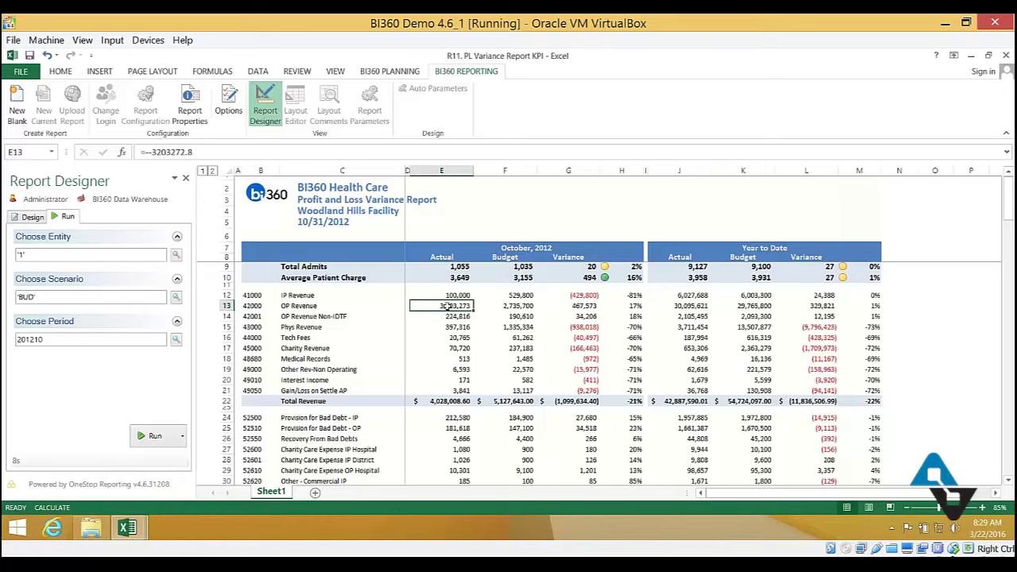
pyautogui.click(151, 436)
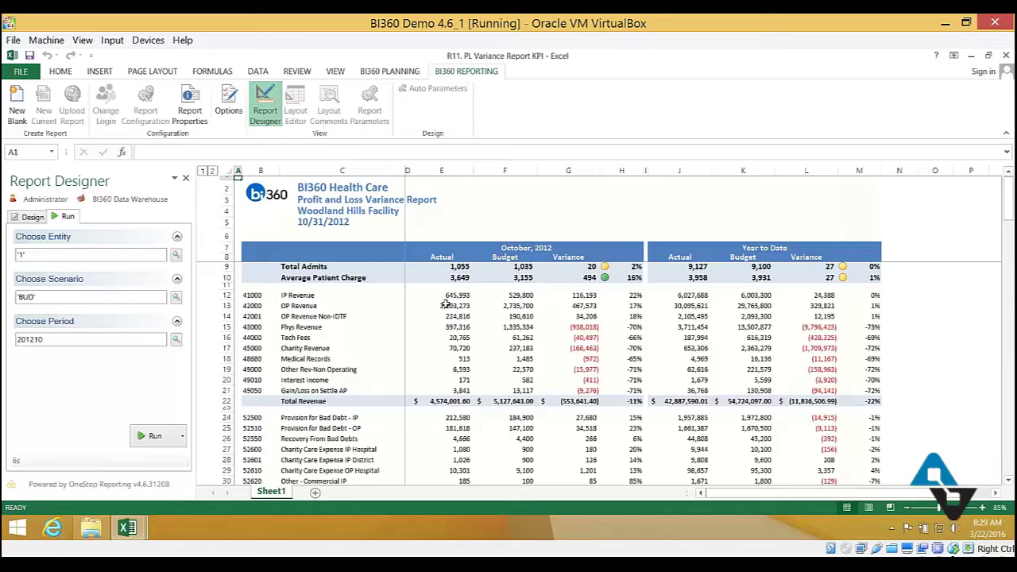
# Step: Drill down from E12's IP Revenue actual into a General Ledger Summary sheet for account 41000
pyautogui.rightClick(450, 296)
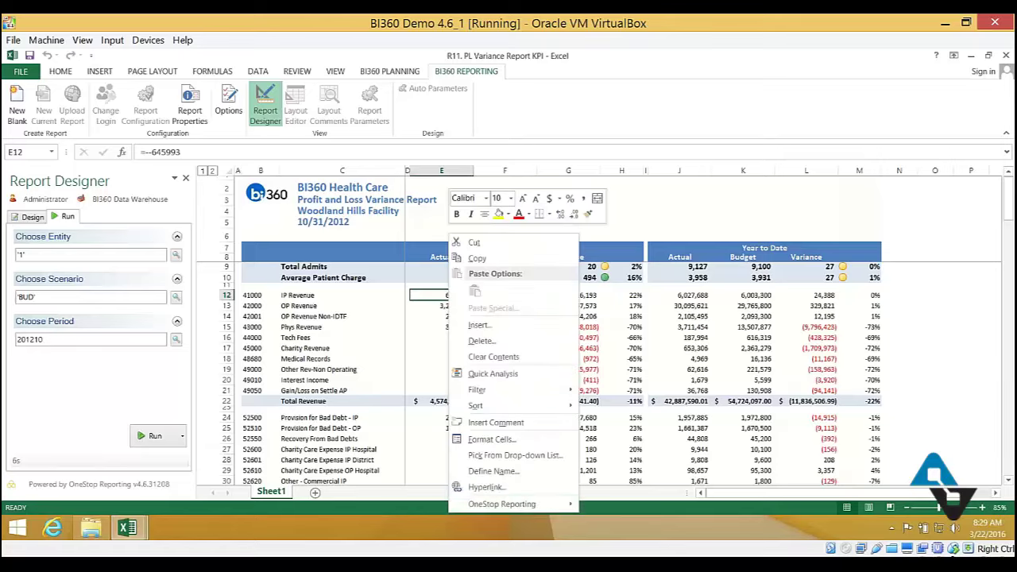
pyautogui.moveTo(516, 504)
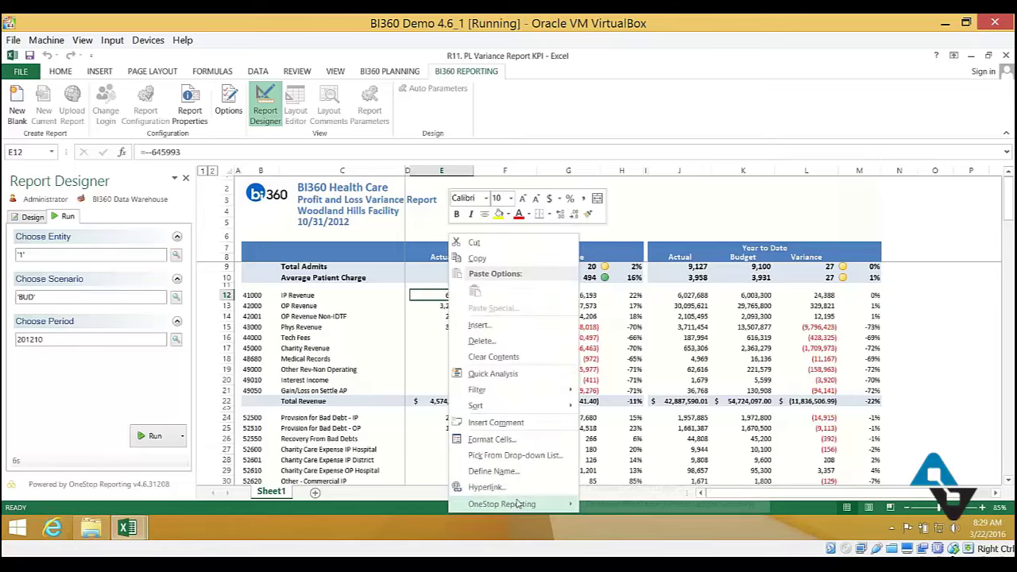
pyautogui.click(611, 490)
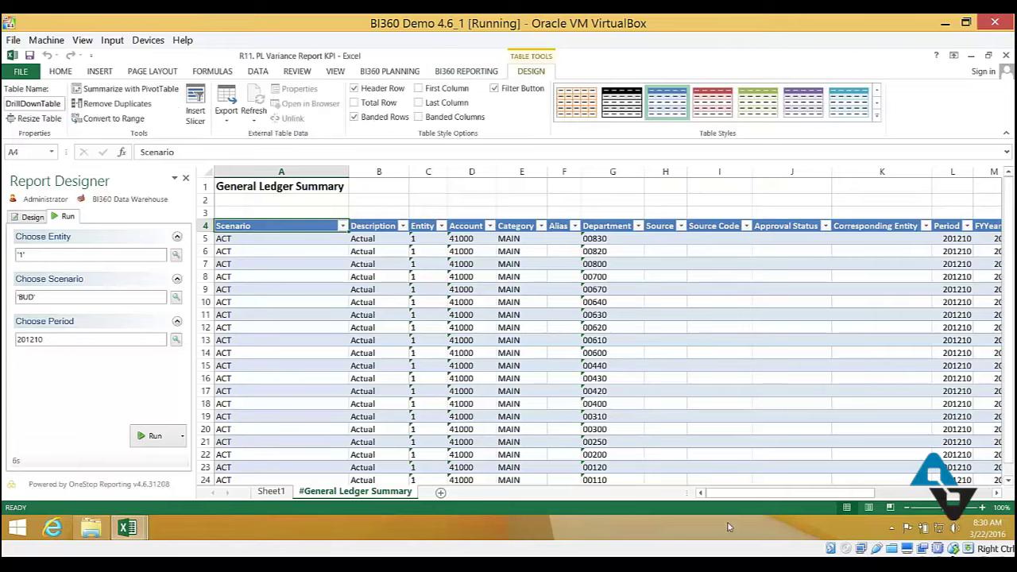
pyautogui.moveTo(802, 495)
pyautogui.mouseDown()
pyautogui.moveTo(864, 497)
pyautogui.moveTo(788, 497)
pyautogui.mouseUp()
# Step: Return to the variance report on the Sheet1 tab
pyautogui.click(270, 491)
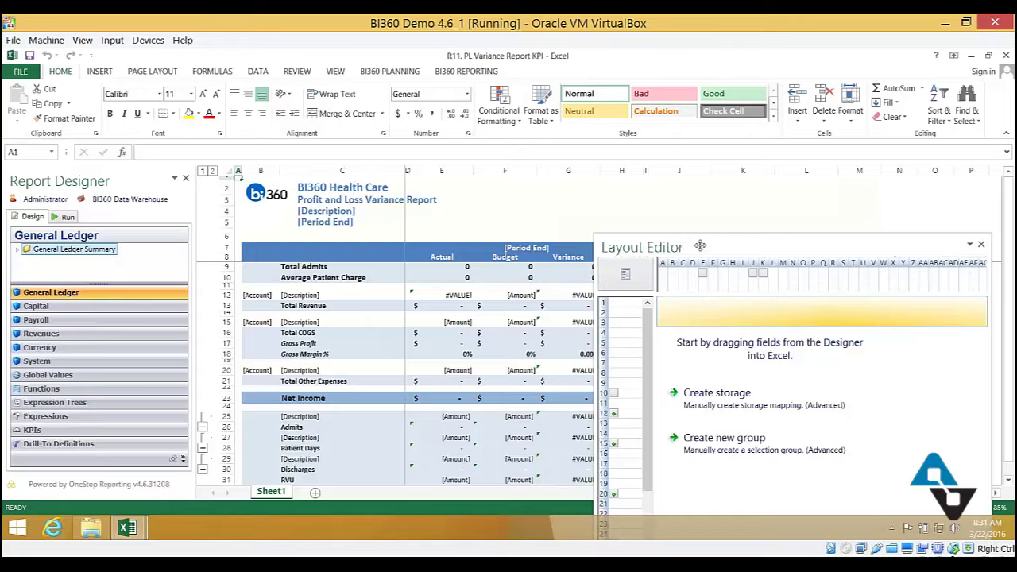
pyautogui.moveTo(700, 231); pyautogui.dragTo(633, 176)
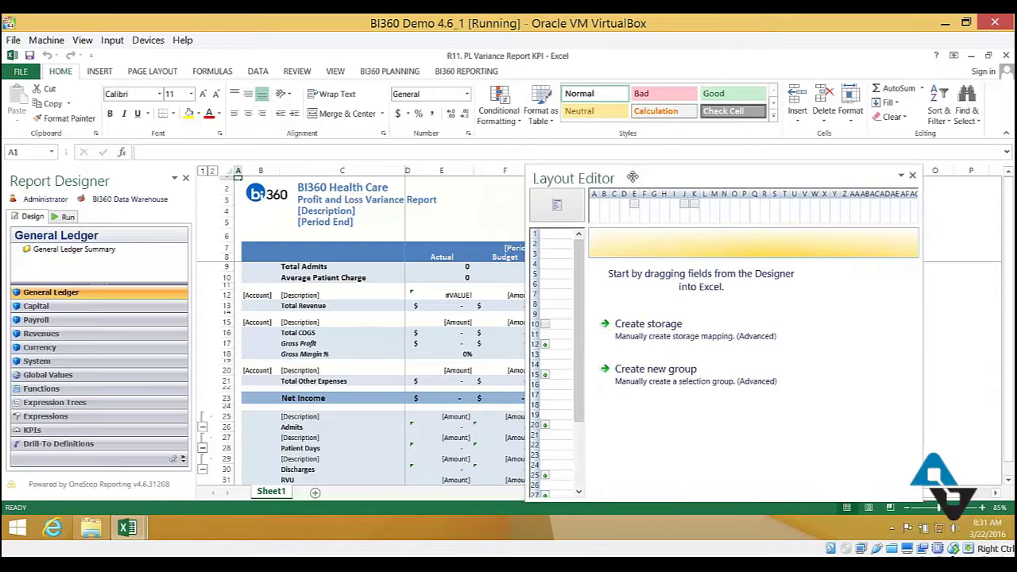
pyautogui.click(226, 295)
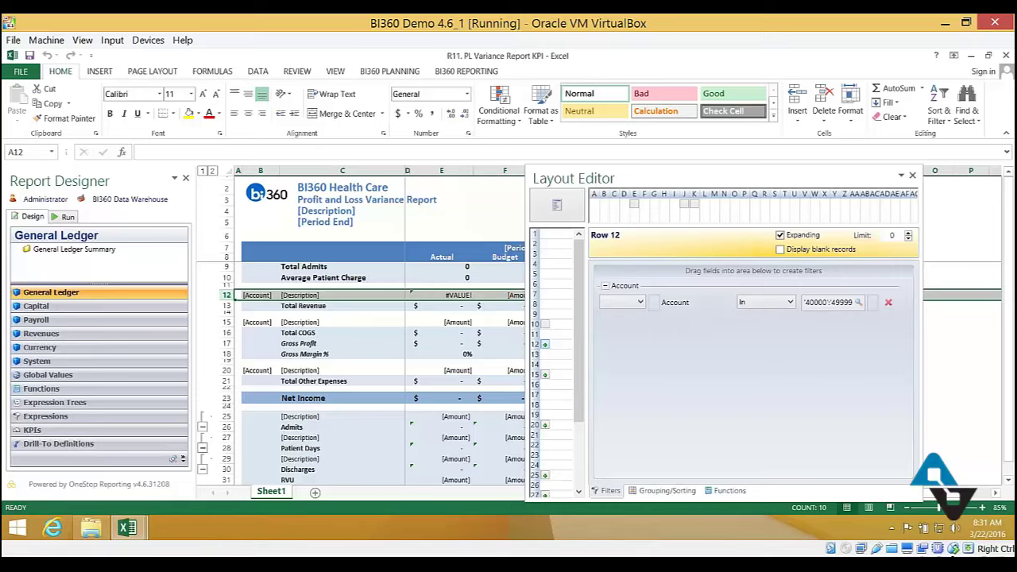
pyautogui.click(859, 308)
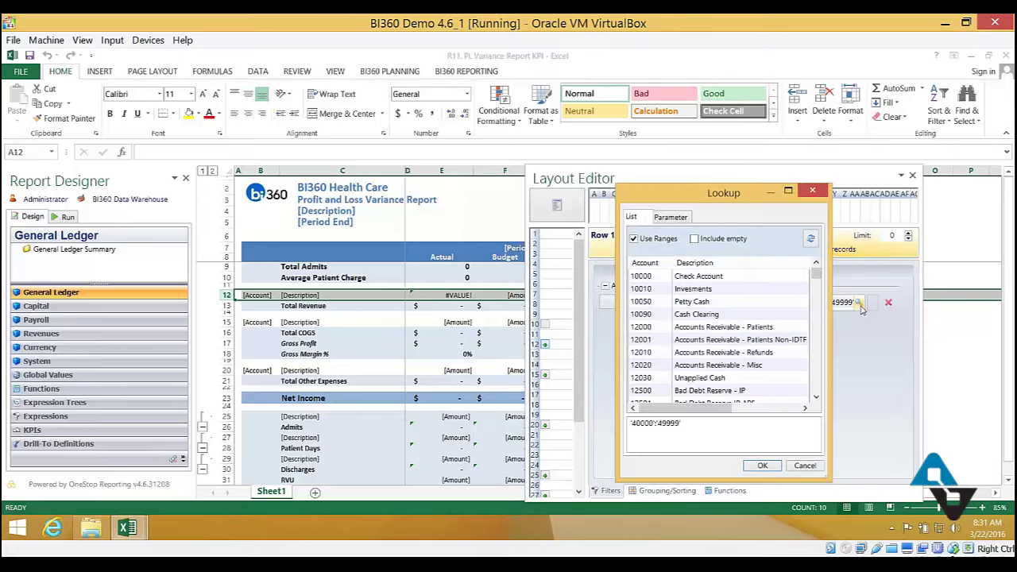
pyautogui.scroll(-10, 814, 350)
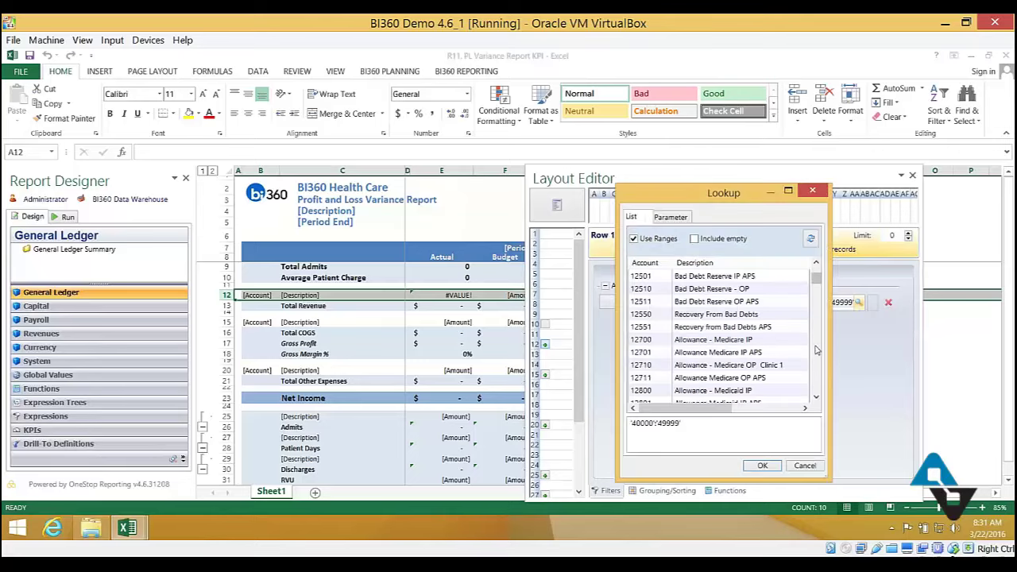
pyautogui.scroll(-3, 822, 349)
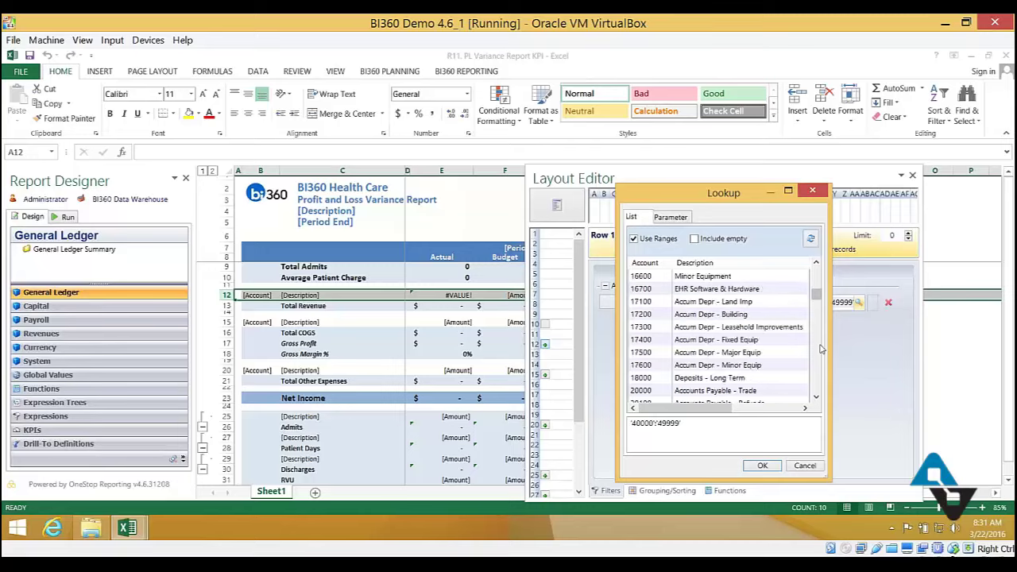
pyautogui.scroll(-20, 820, 351)
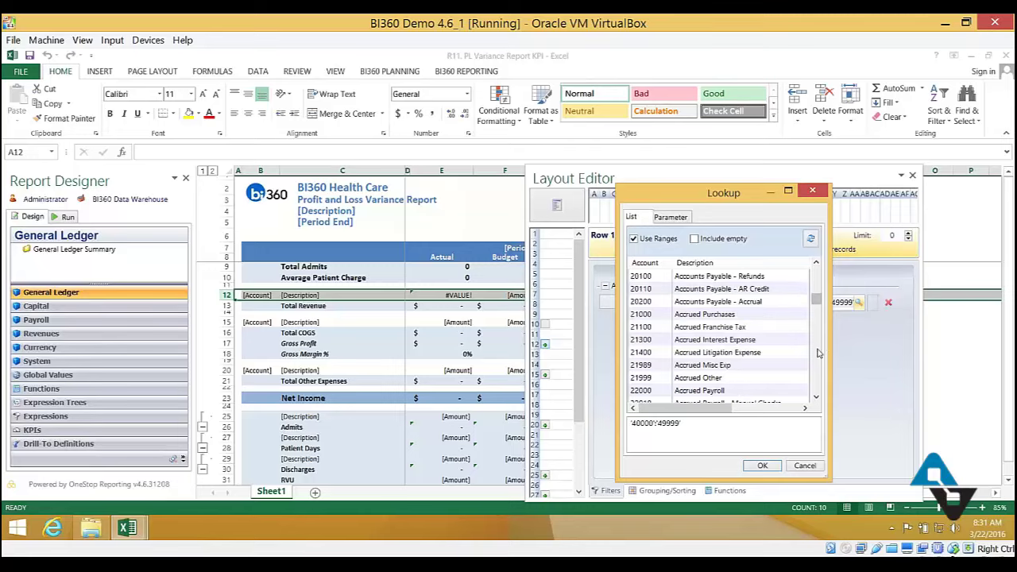
pyautogui.scroll(-3, 819, 350)
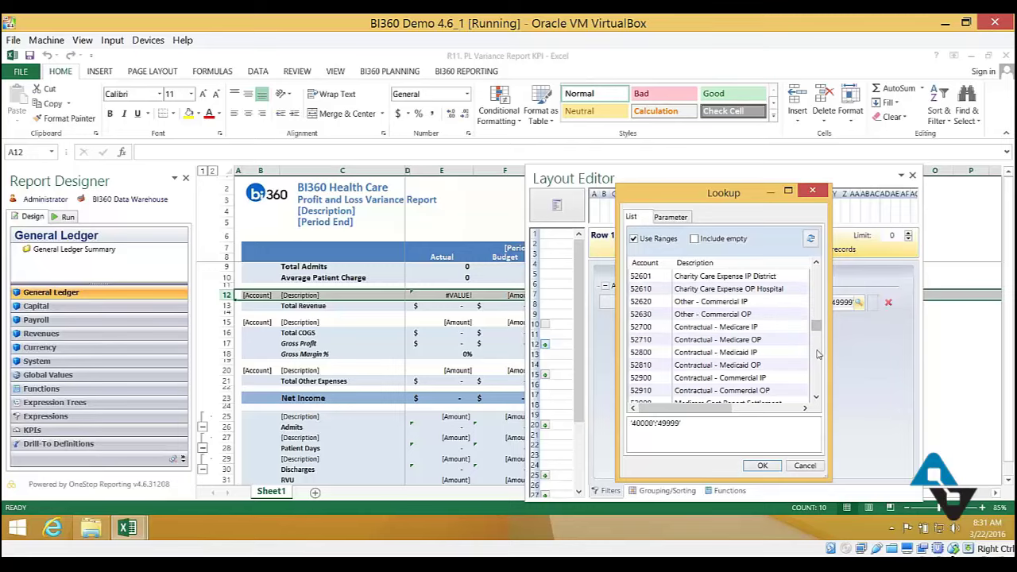
pyautogui.scroll(3, 817, 299)
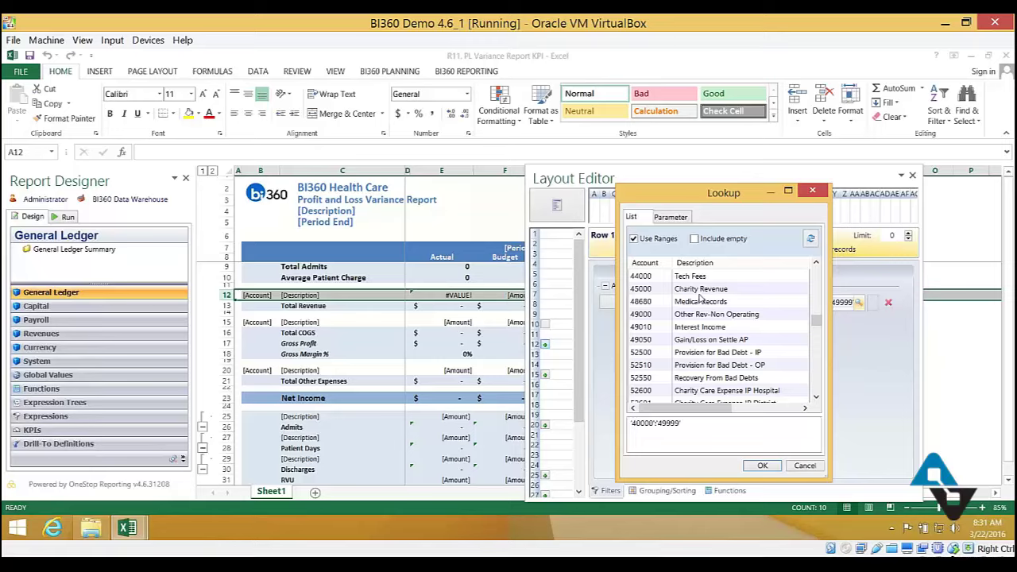
pyautogui.click(813, 192)
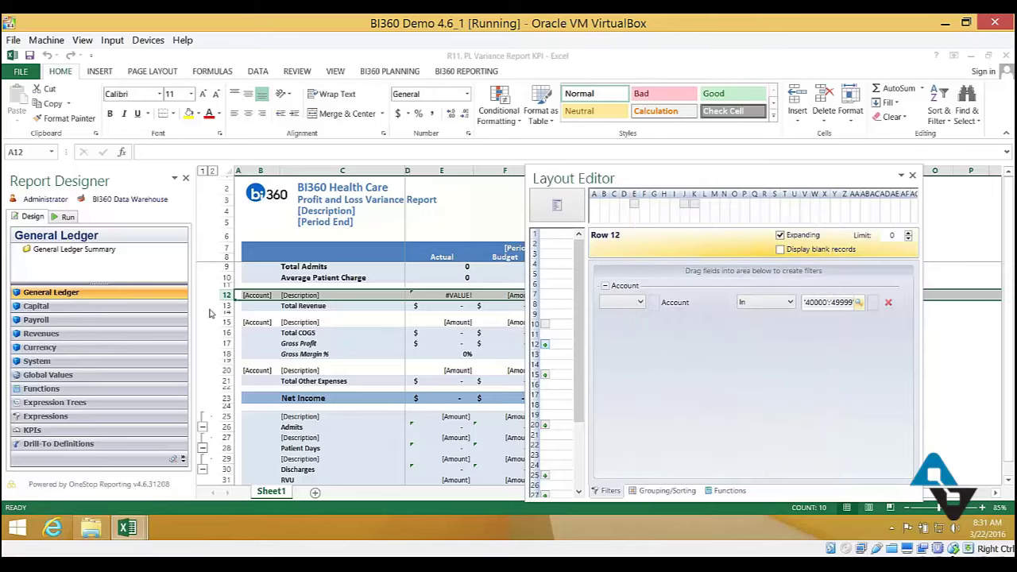
# Step: Switch the Report Designer to run mode and run the report for entity 1, BUD, 201210
pyautogui.click(67, 217)
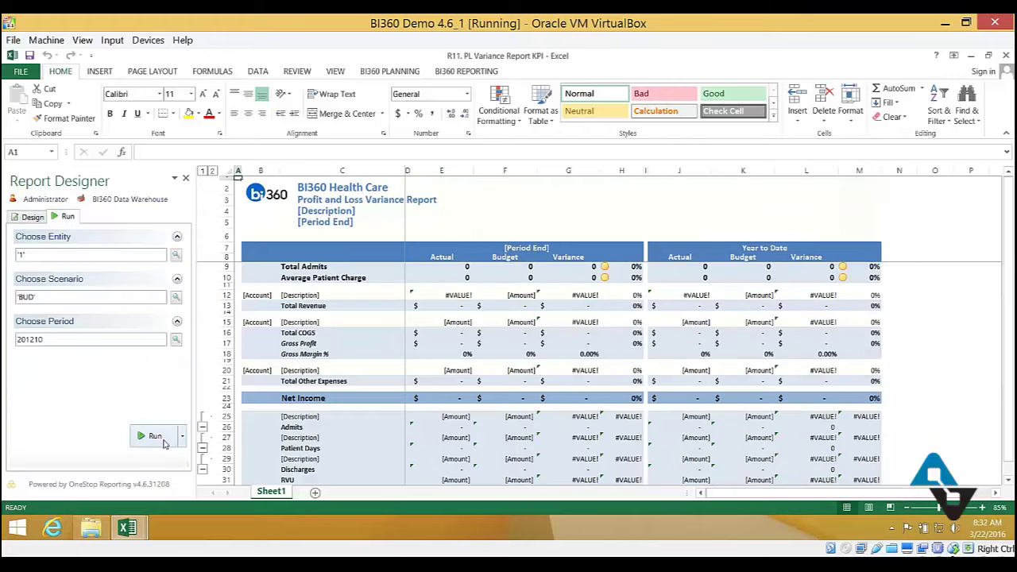
pyautogui.click(164, 443)
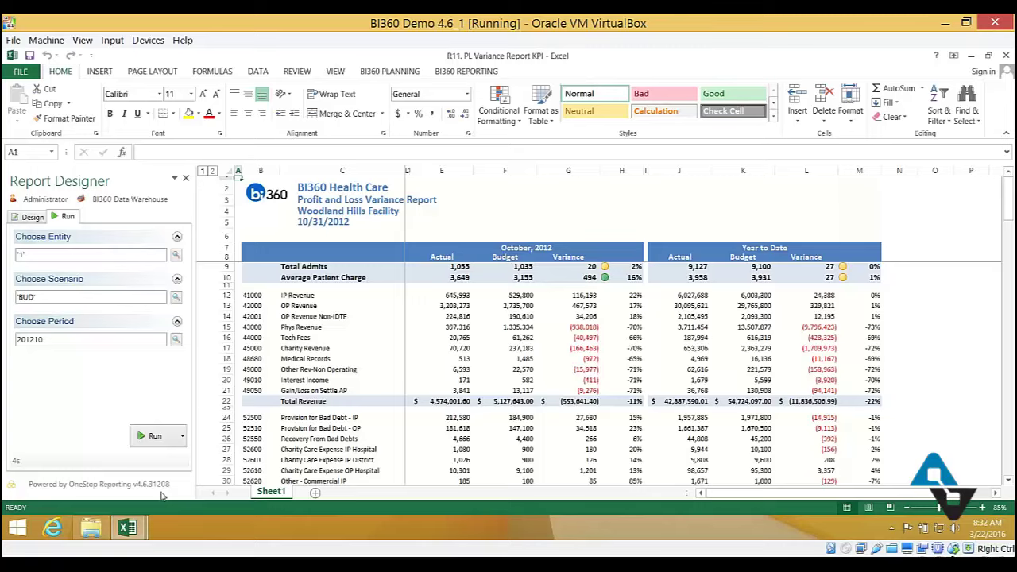
# Step: Switch to the FR00 - BI360 Decision Pack workbook and browse its Dashboard, Trend and PLVariance sheets
pyautogui.click(127, 528)
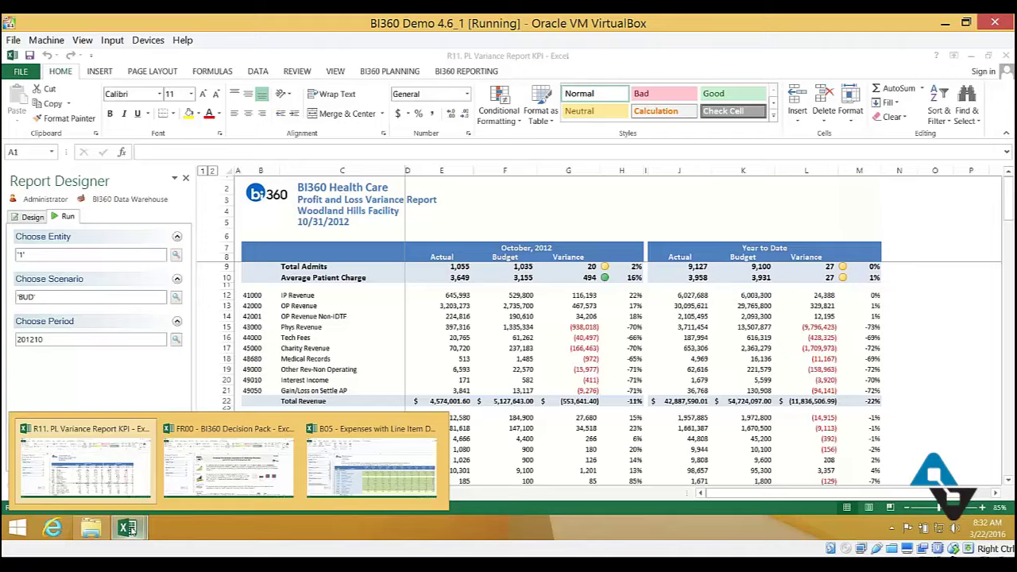
pyautogui.click(273, 453)
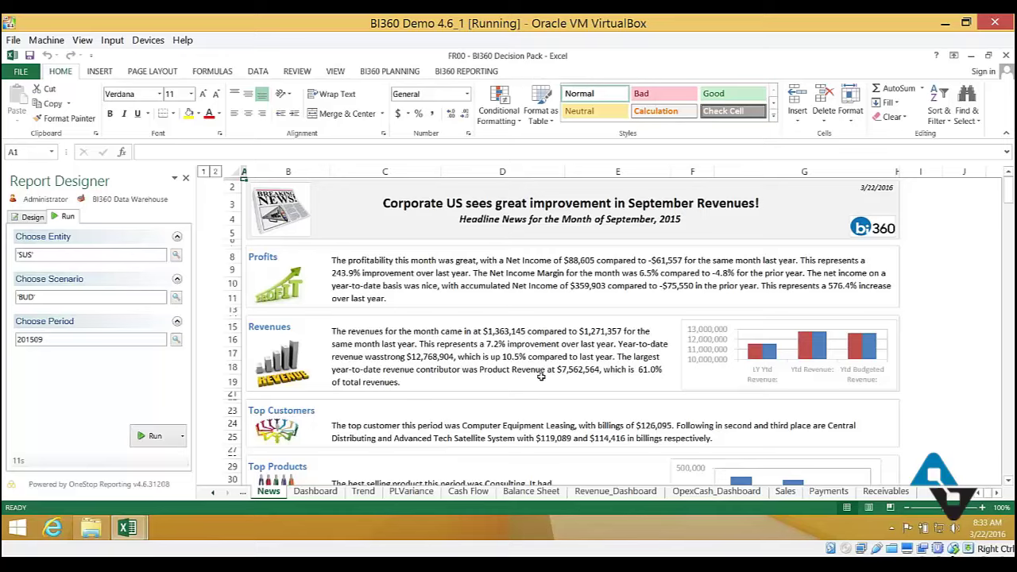
pyautogui.click(330, 493)
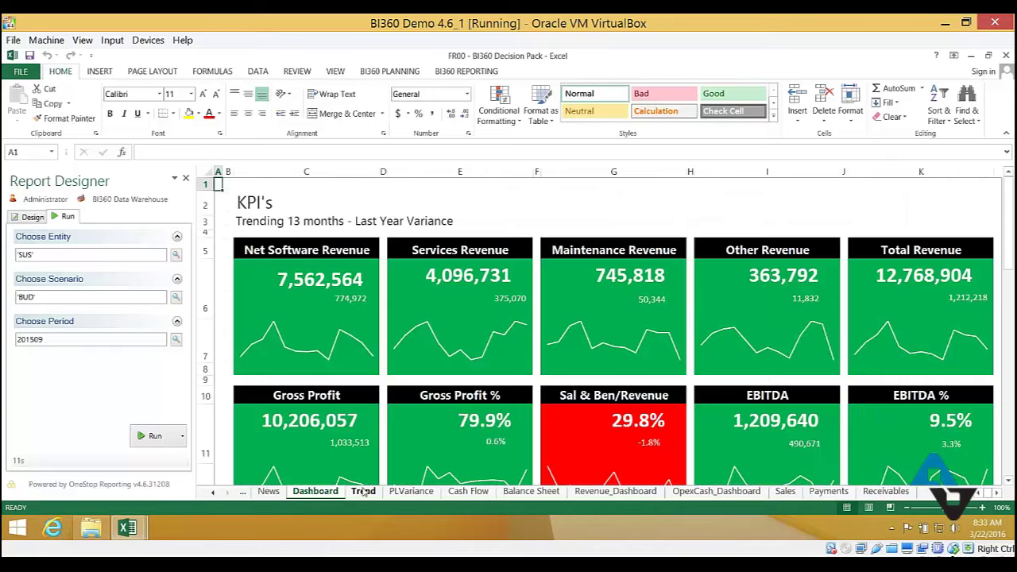
pyautogui.click(363, 493)
pyautogui.click(411, 493)
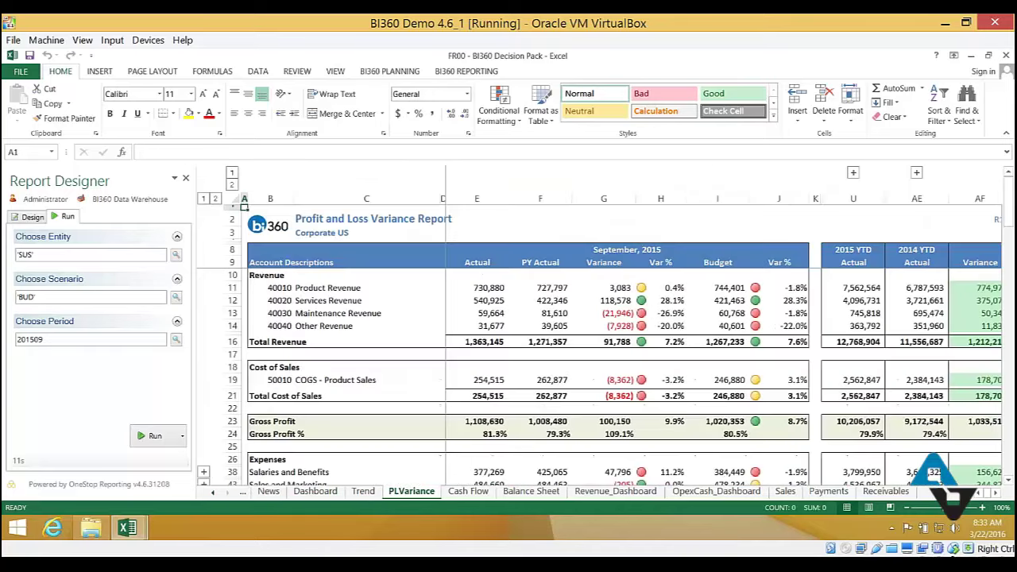
# Step: Return to the News sheet and scroll through its September 2015 headlines
pyautogui.click(268, 492)
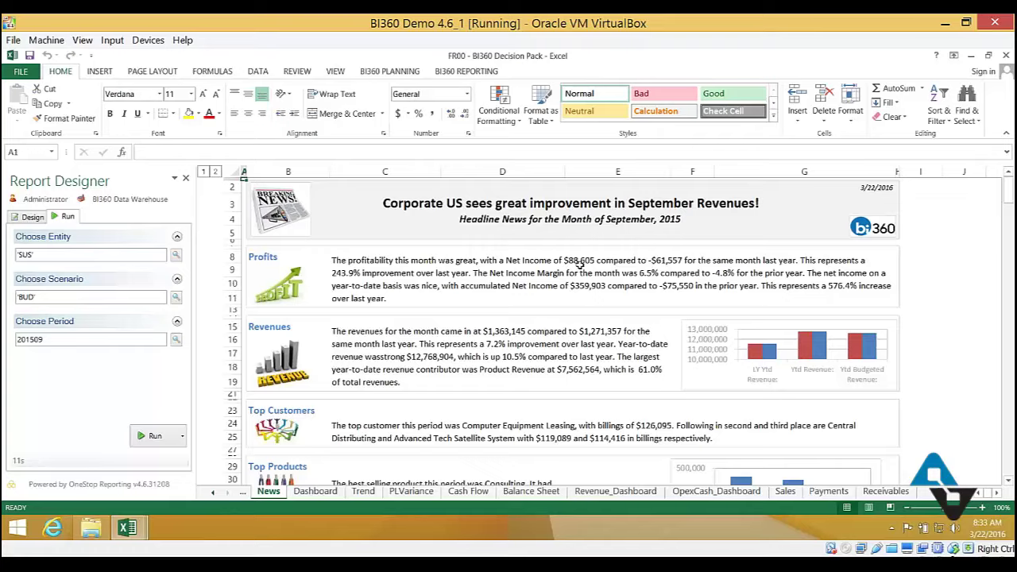
pyautogui.scroll(-2, 539, 357)
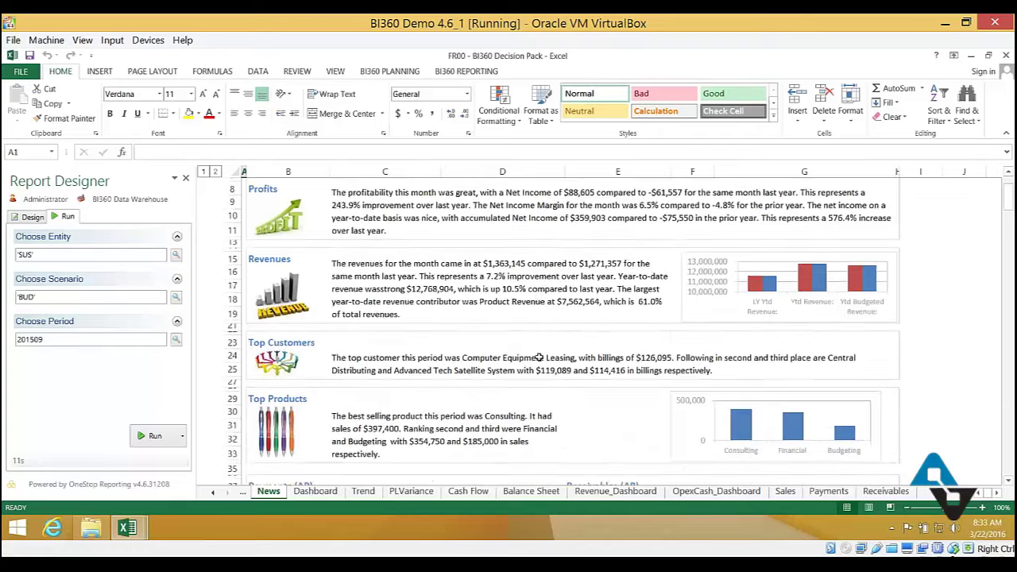
pyautogui.scroll(-5, 539, 357)
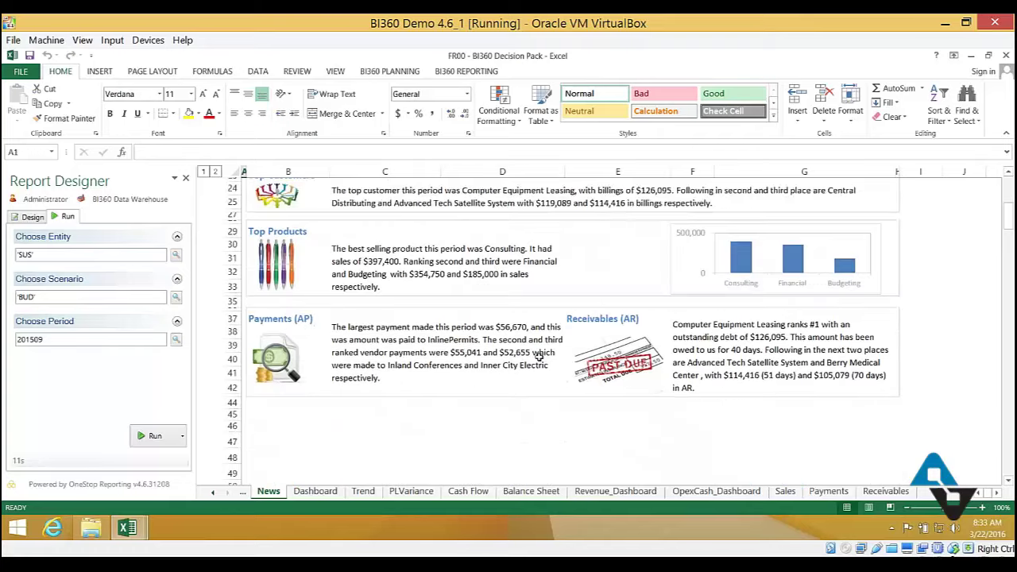
pyautogui.scroll(6, 539, 357)
pyautogui.scroll(1, 539, 358)
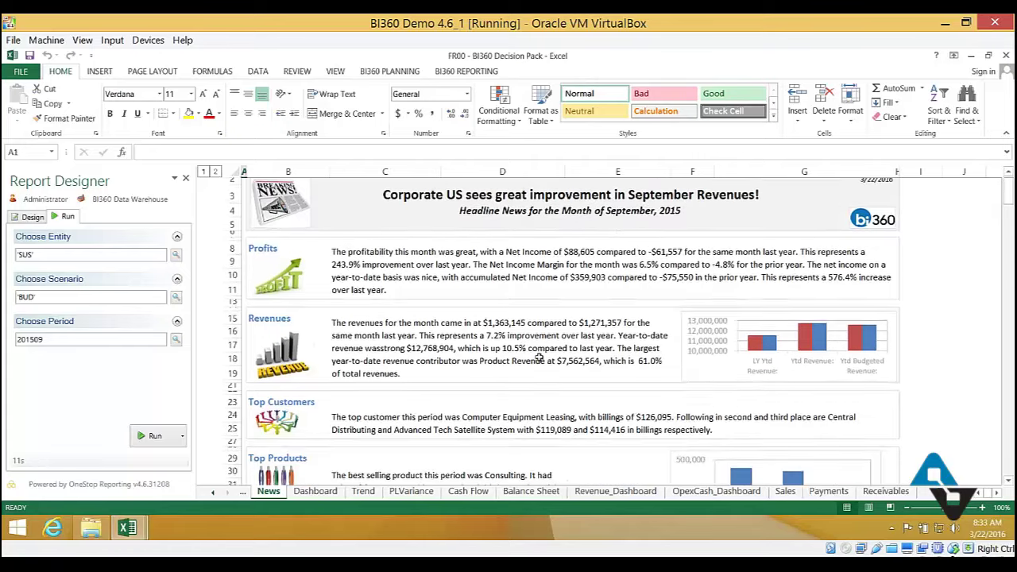
# Step: Rerun the Decision Pack report and review the Dashboard sheet's KPI tiles
pyautogui.click(155, 437)
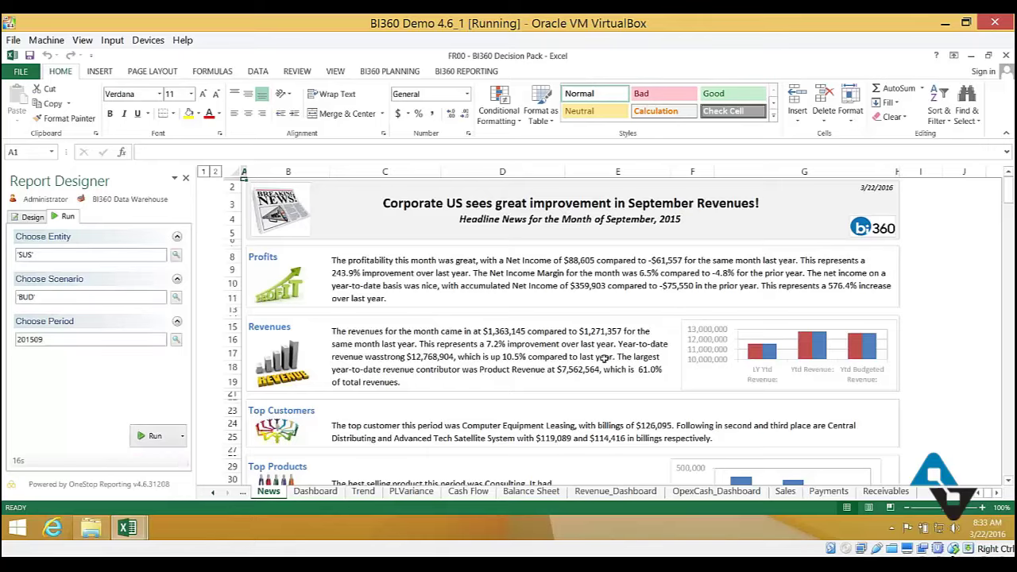
pyautogui.scroll(-1, 604, 359)
pyautogui.scroll(1, 588, 374)
pyautogui.click(315, 492)
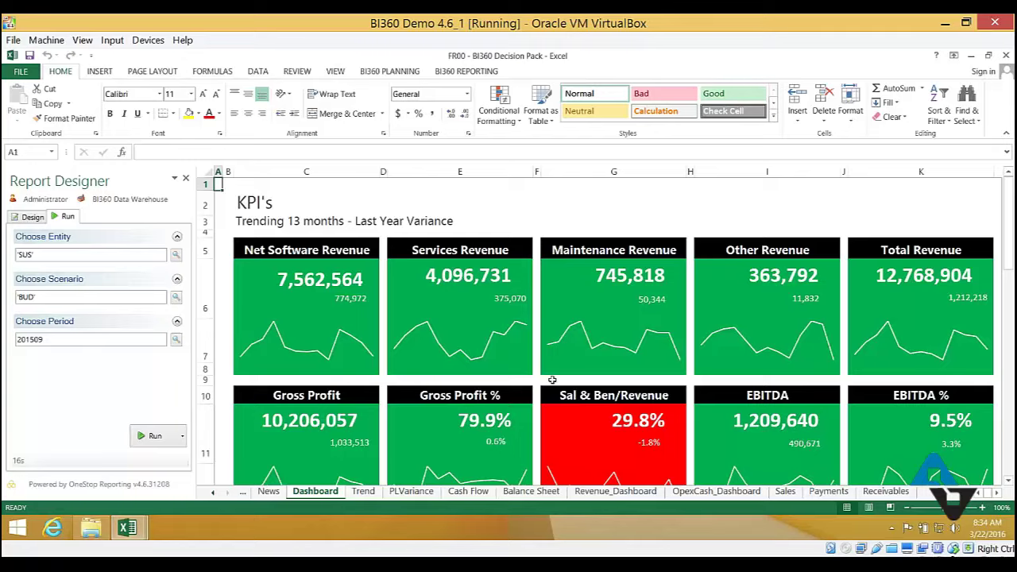
pyautogui.scroll(-3, 554, 386)
pyautogui.scroll(-1, 550, 378)
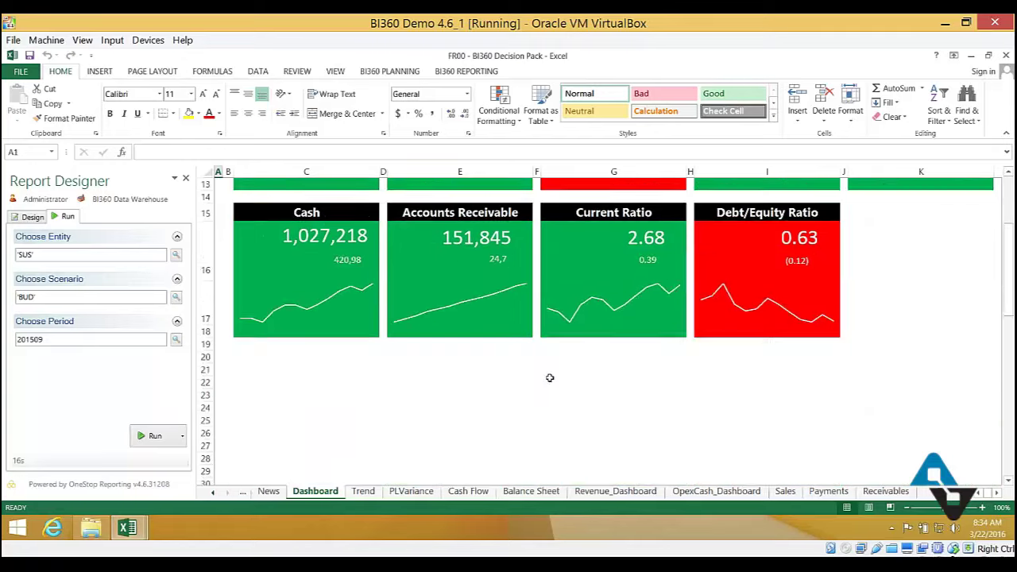
pyautogui.scroll(3, 549, 377)
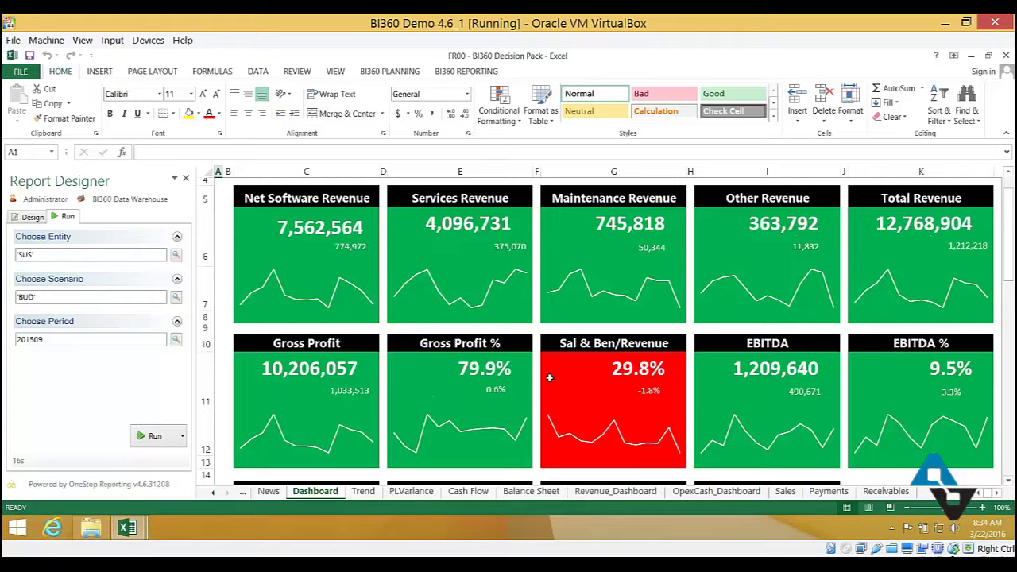
pyautogui.scroll(1, 549, 378)
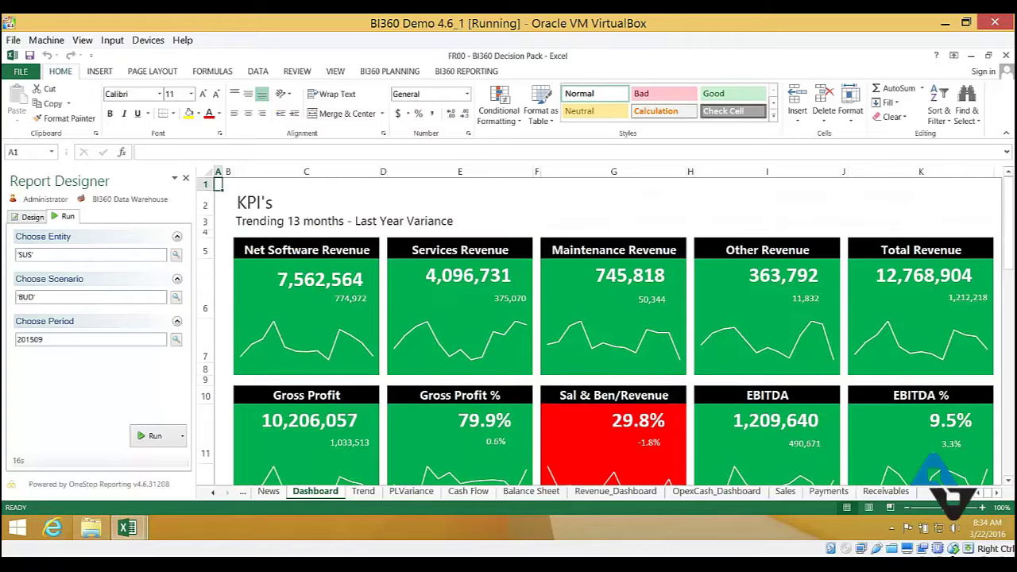
pyautogui.scroll(-1, 548, 378)
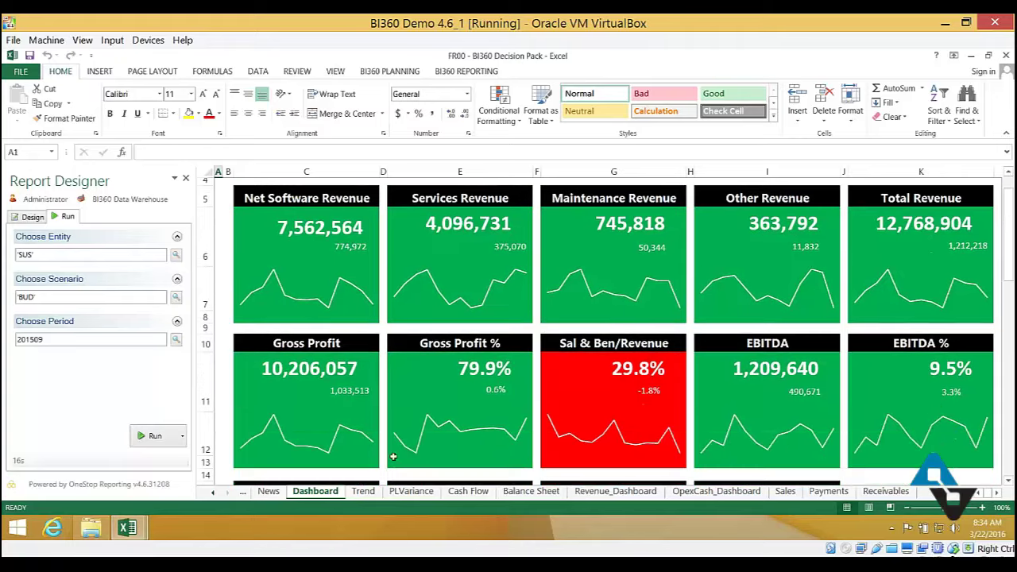
# Step: Browse the Trend, PLVariance, Cash Flow, Balance Sheet and Revenue_Dashboard sheets, ending on the Sales report
pyautogui.click(364, 492)
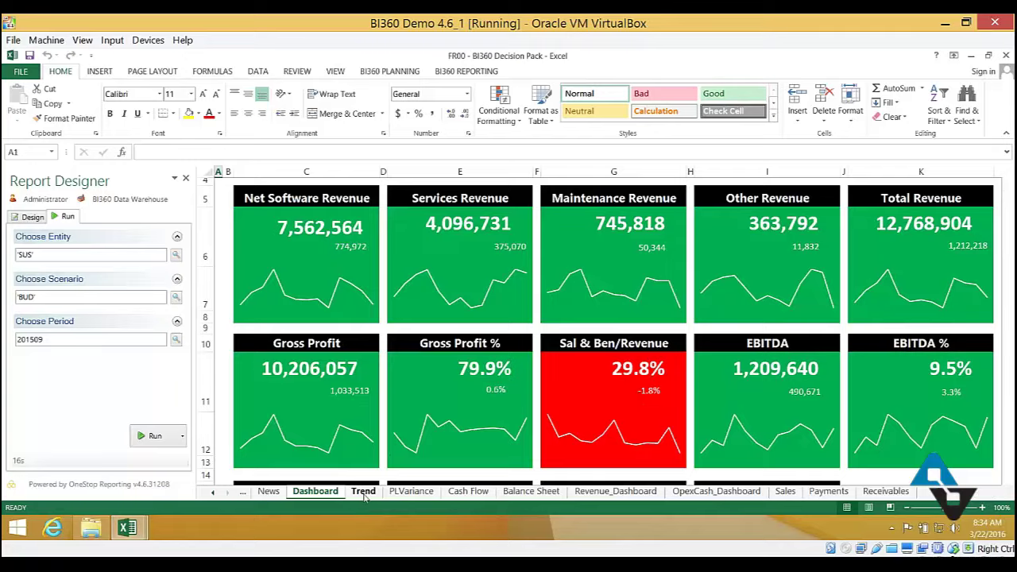
pyautogui.click(411, 492)
pyautogui.click(458, 492)
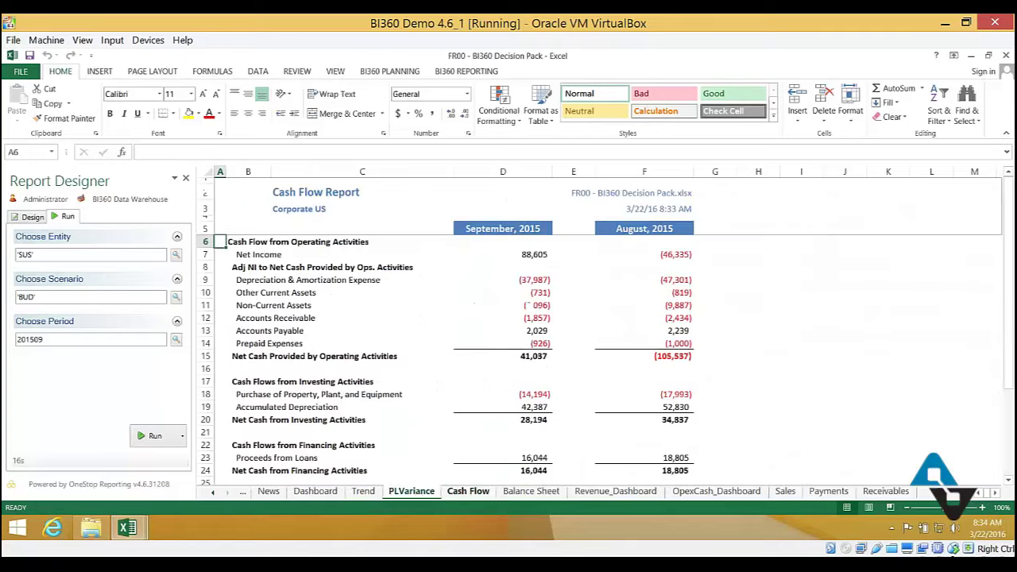
pyautogui.click(507, 493)
pyautogui.click(592, 492)
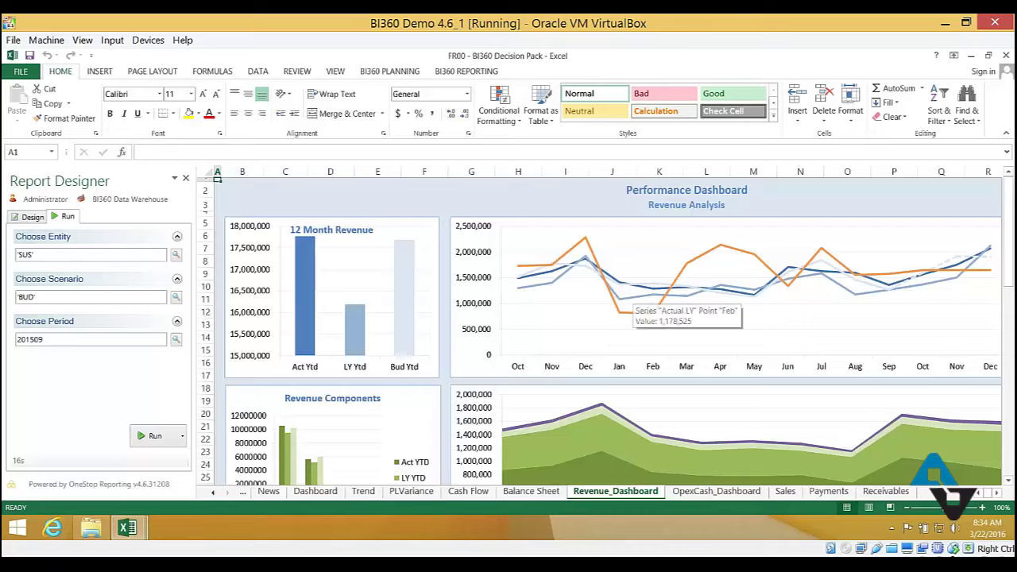
pyautogui.click(727, 479)
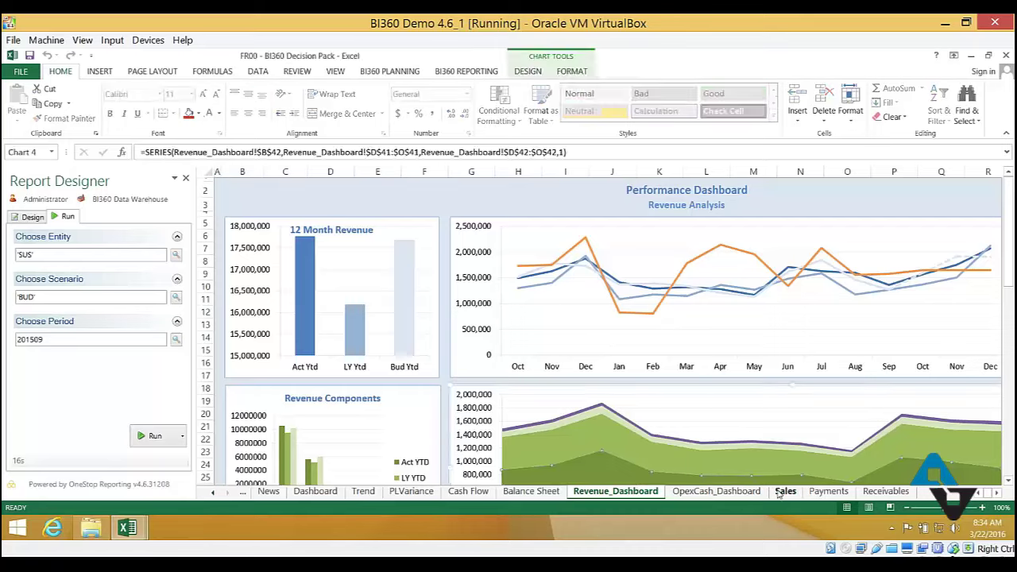
pyautogui.click(785, 491)
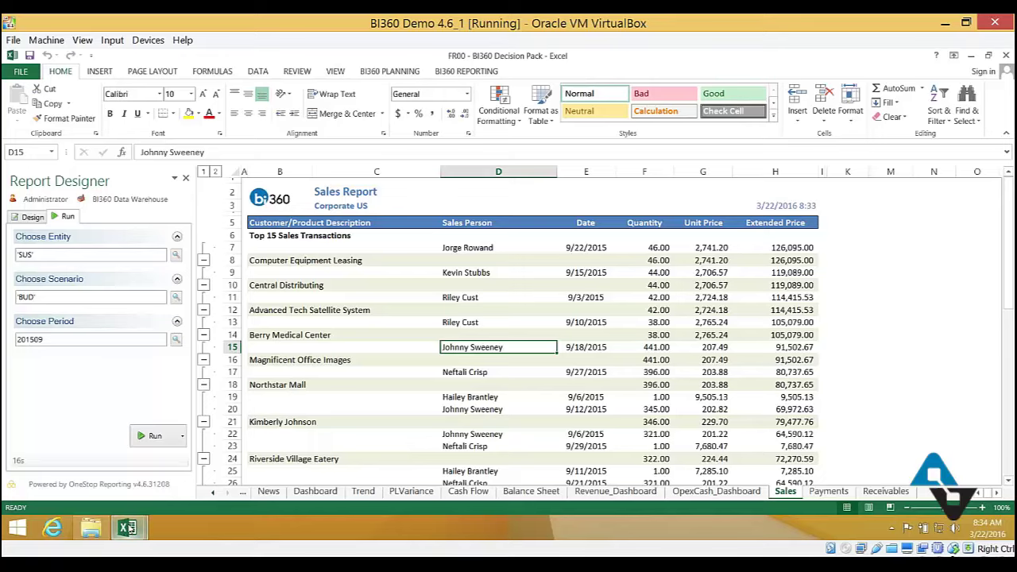
pyautogui.moveTo(131, 529)
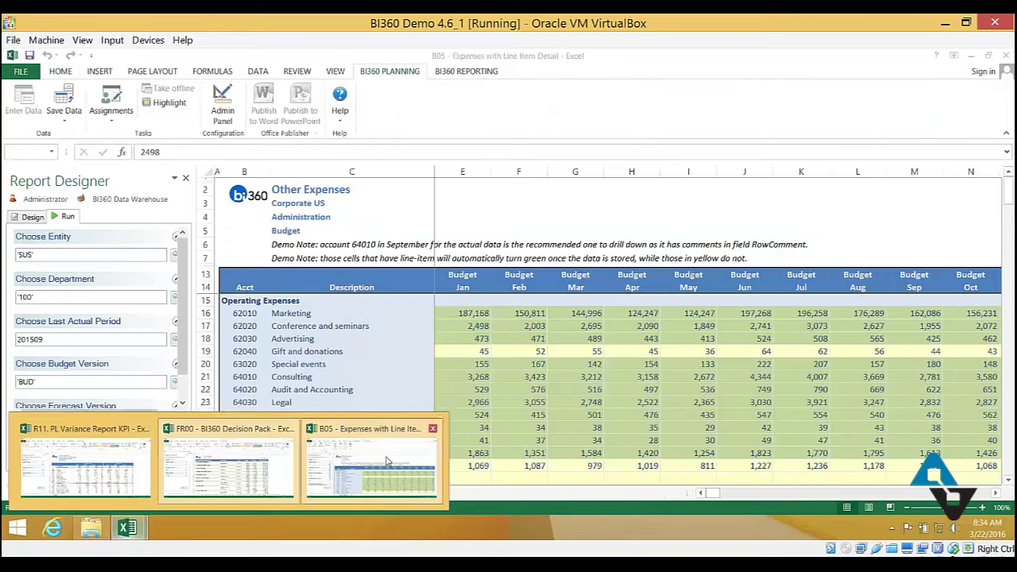
# Step: Switch to the B05 Expenses with Line Item Detail workbook and browse its Budgeting and Forecasting assignments
pyautogui.click(381, 457)
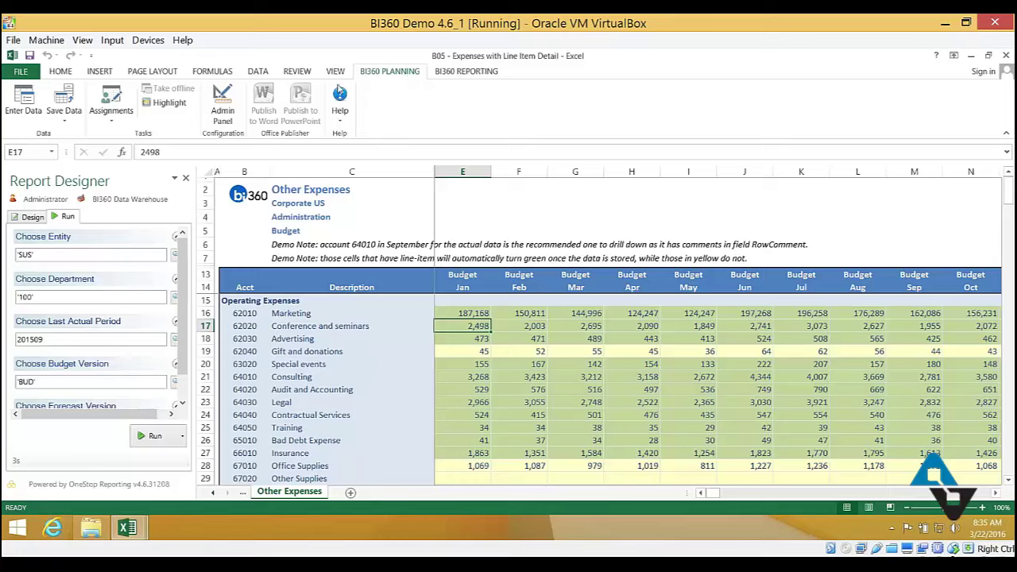
pyautogui.click(120, 97)
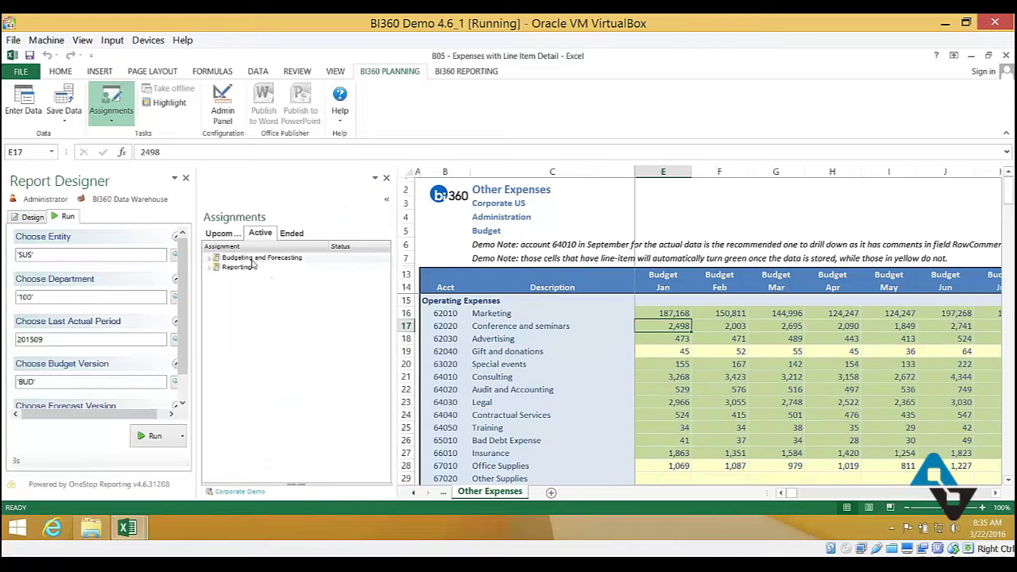
pyautogui.click(213, 261)
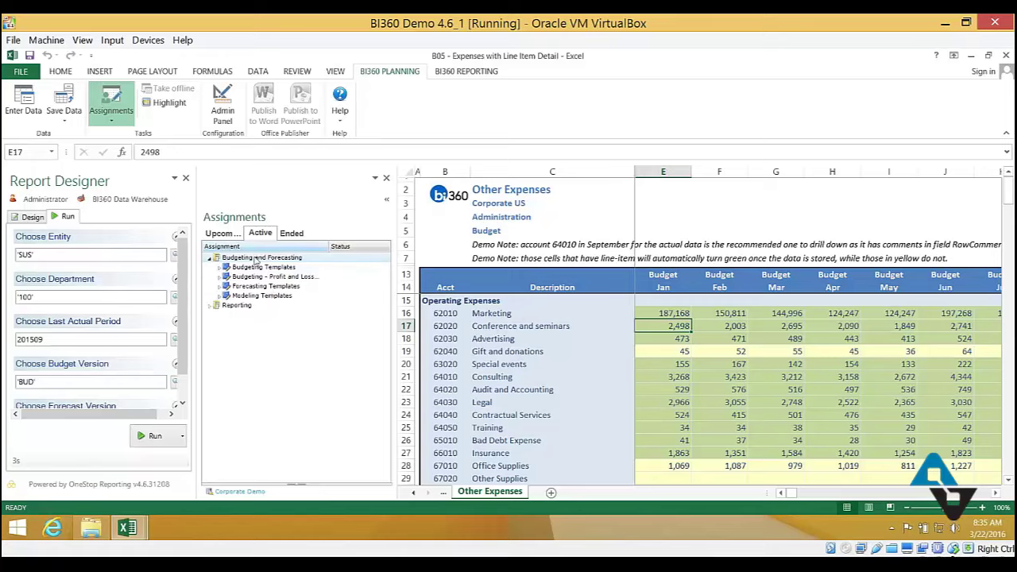
pyautogui.moveTo(261, 277); pyautogui.dragTo(284, 274)
pyautogui.click(109, 102)
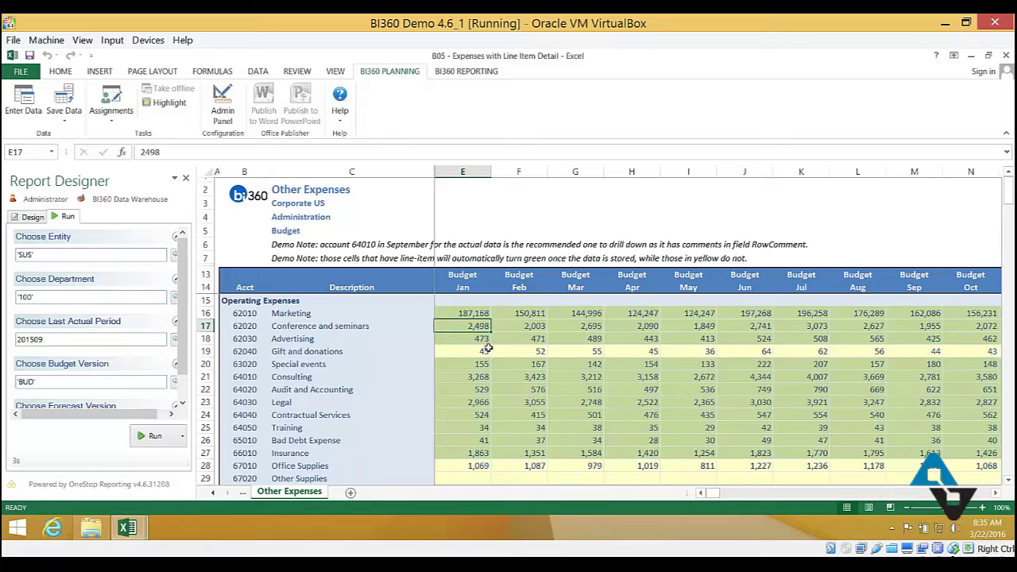
# Step: Set the January Gift and donations budget in E19 to 10,000
pyautogui.click(464, 351)
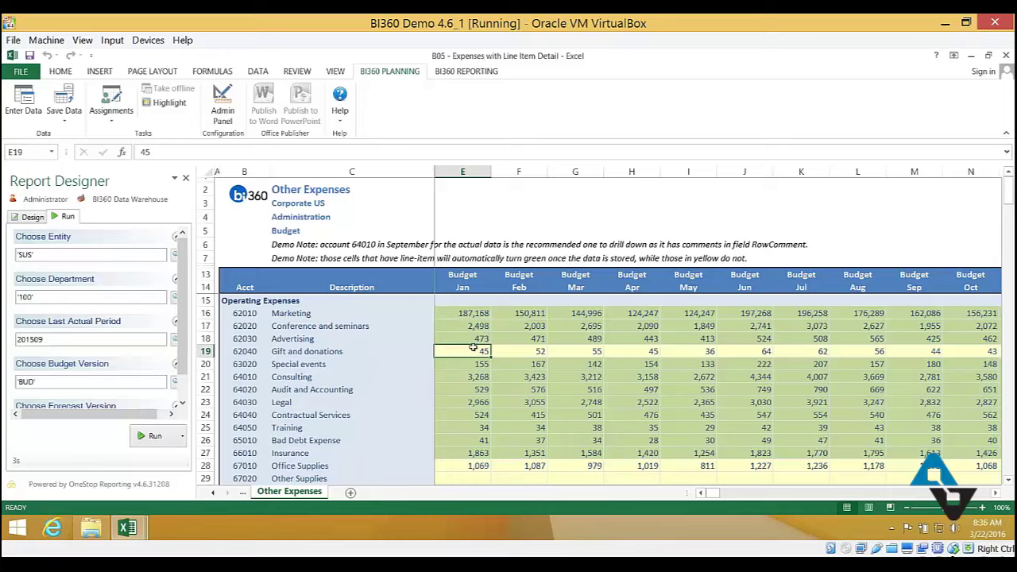
pyautogui.write('10000')
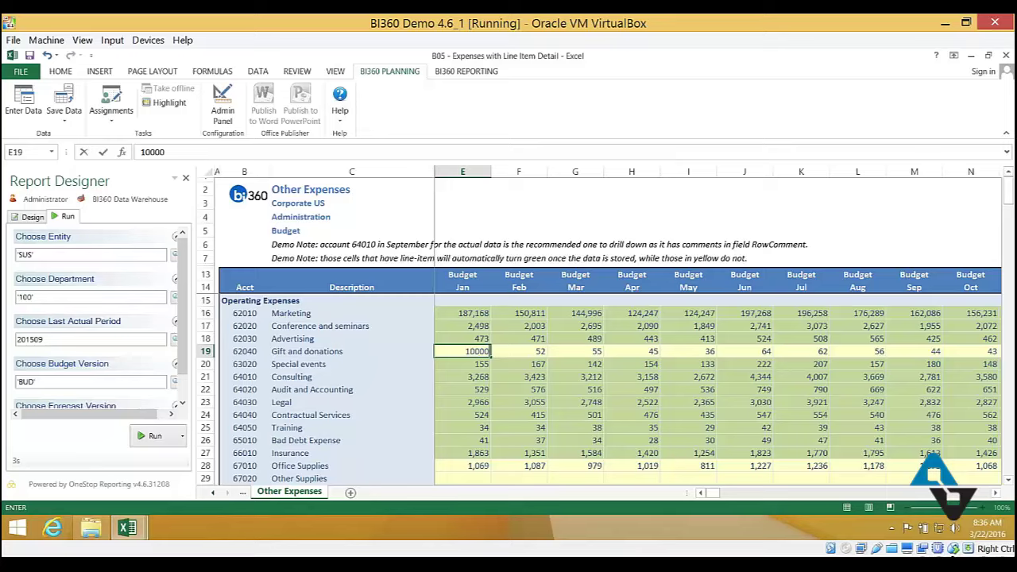
pyautogui.press('Return')
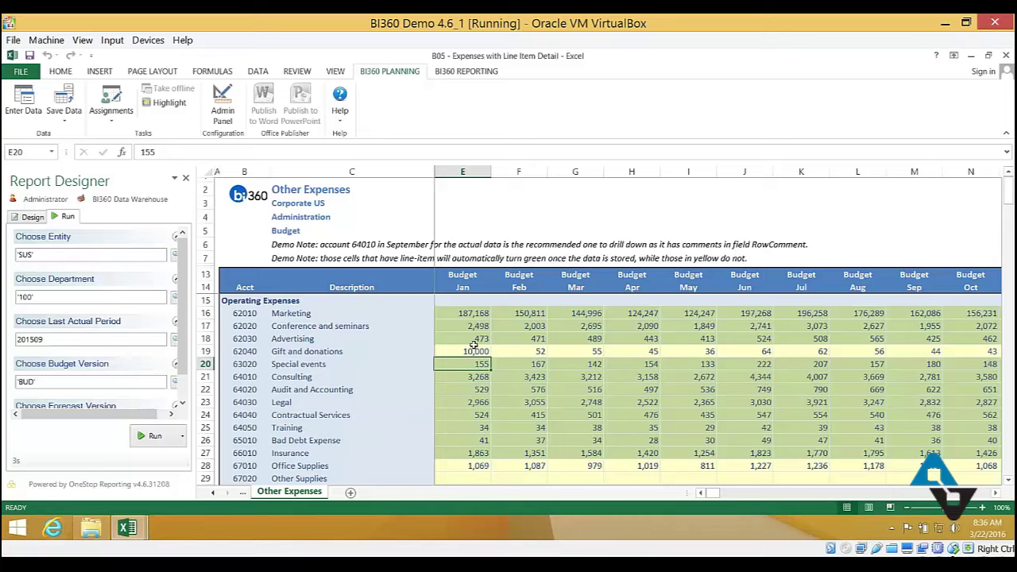
# Step: Page right to review the 2016 totals and actual columns, then page back left
pyautogui.click(531, 353)
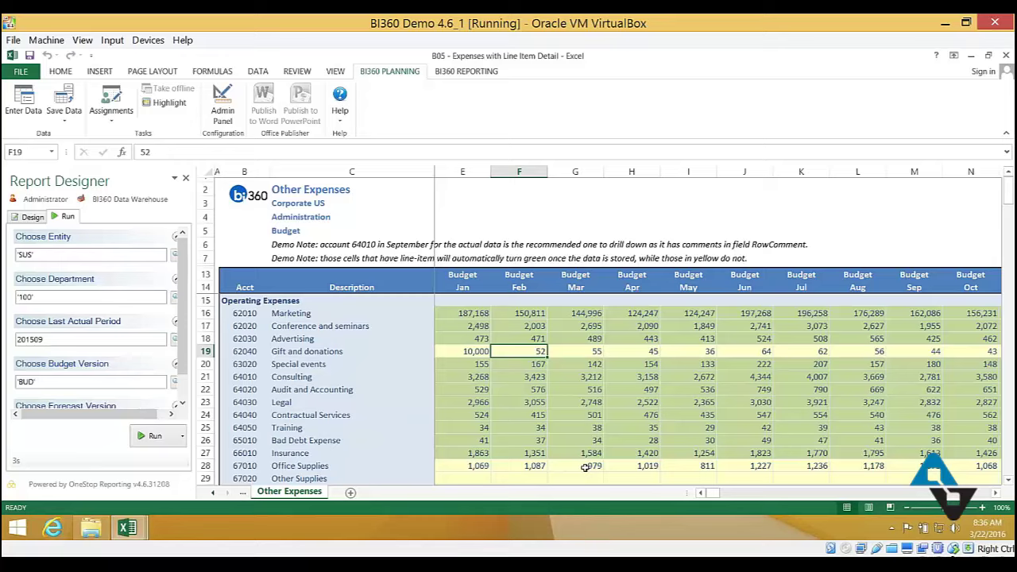
pyautogui.click(771, 495)
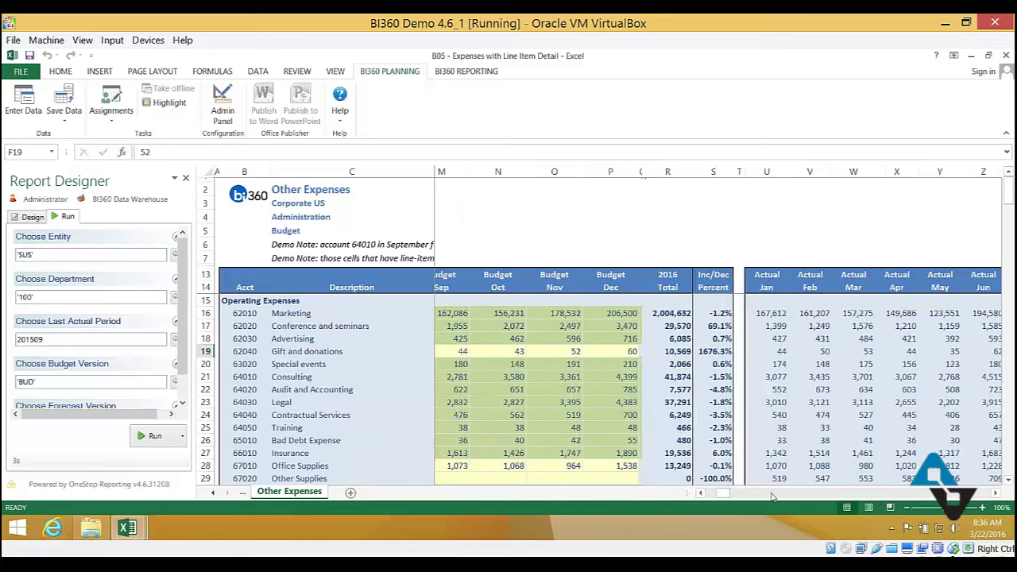
pyautogui.hscroll(2, 770, 497)
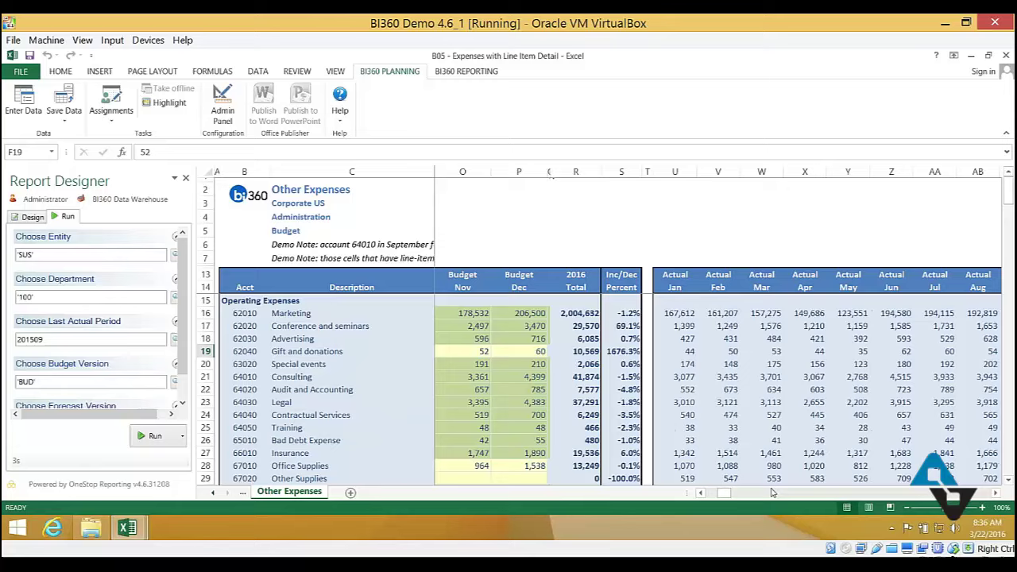
pyautogui.click(818, 497)
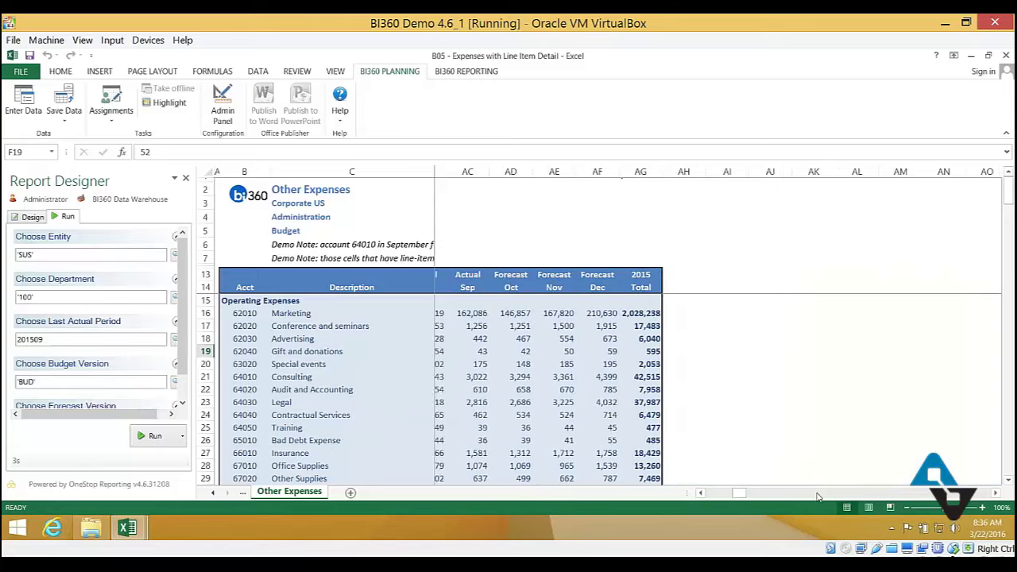
pyautogui.click(719, 494)
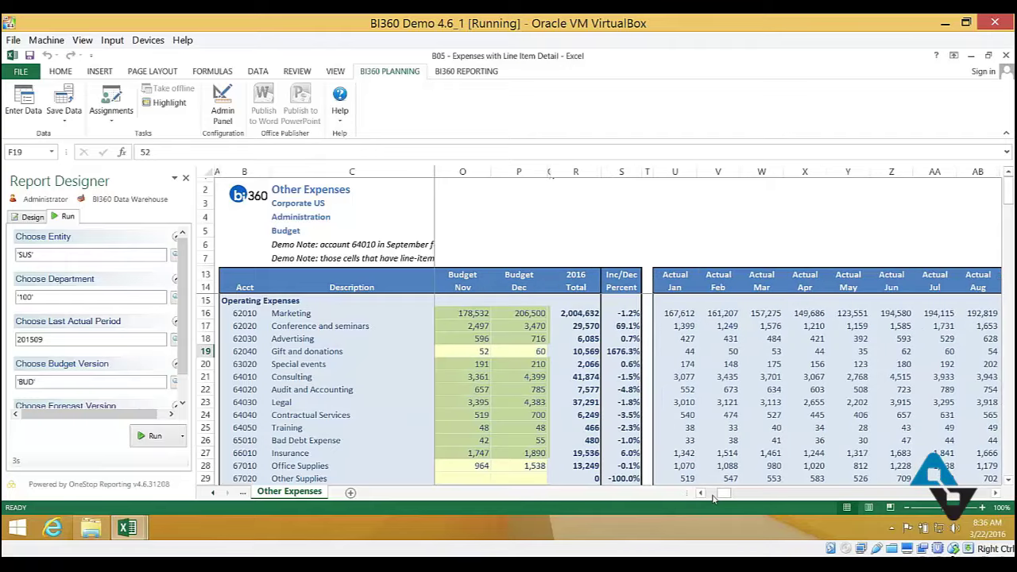
pyautogui.click(714, 496)
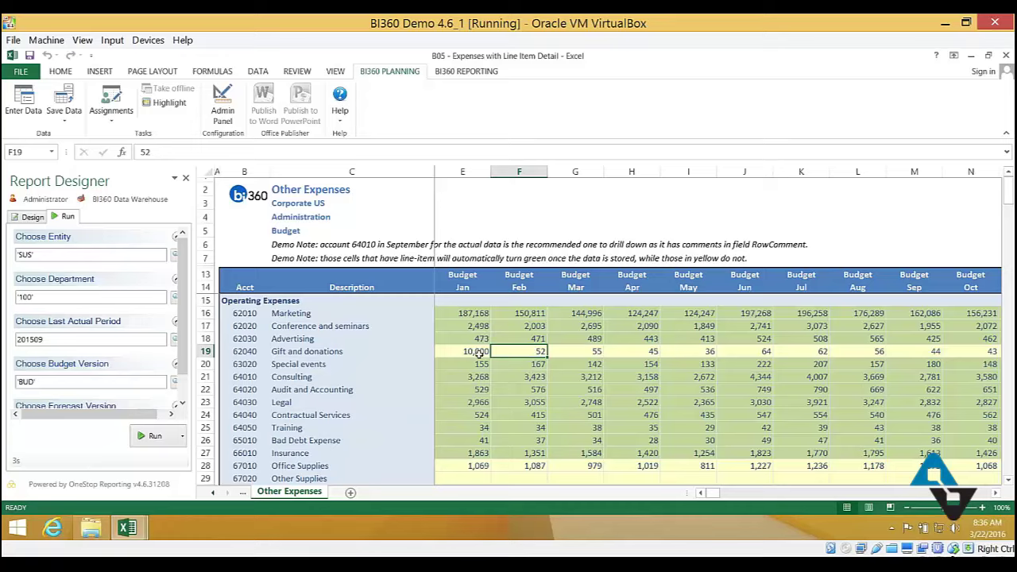
# Step: Respread the Gift and donations row using Copy History with a 3% increase
pyautogui.click(23, 103)
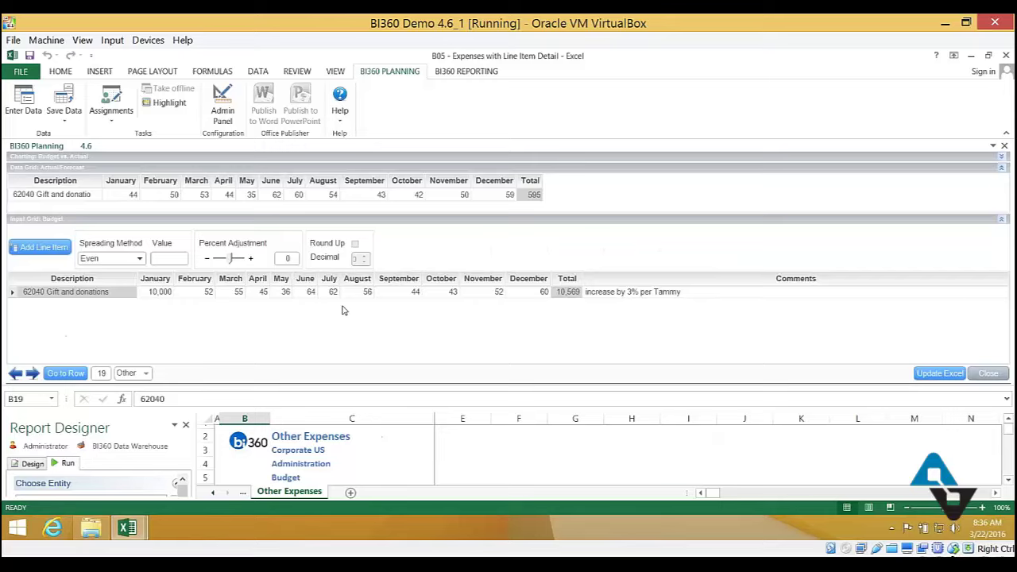
pyautogui.click(140, 260)
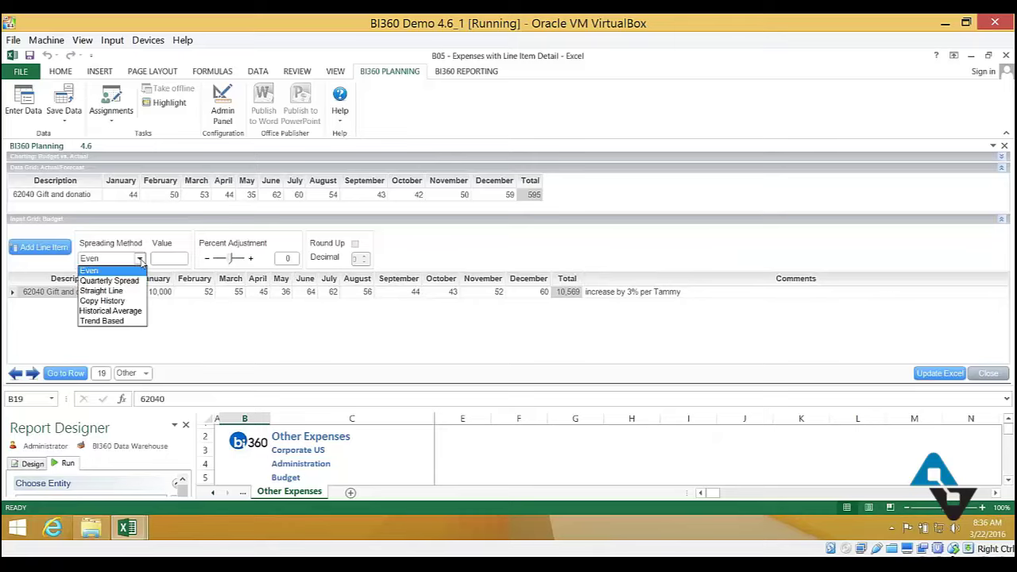
pyautogui.click(133, 302)
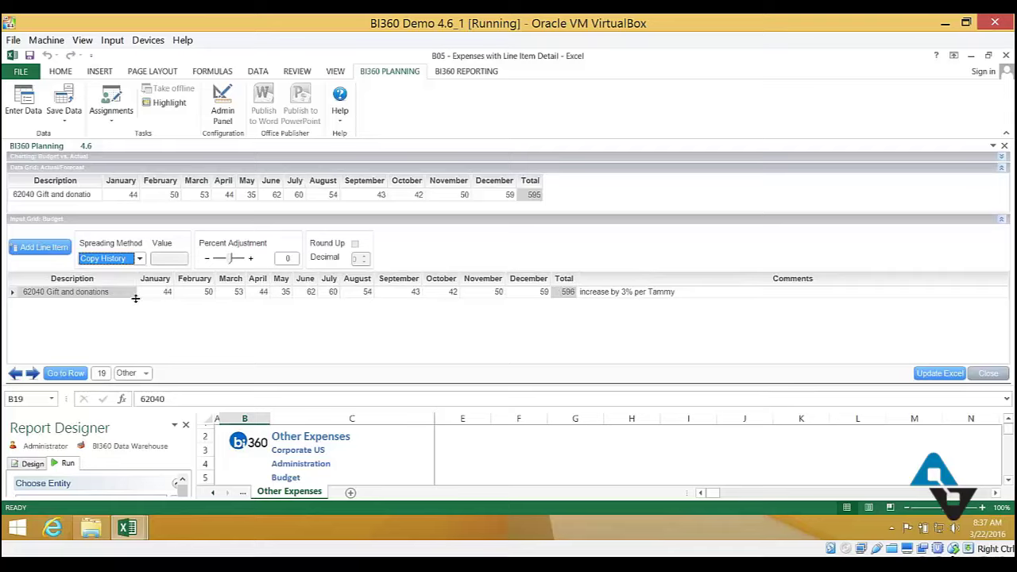
pyautogui.click(250, 259)
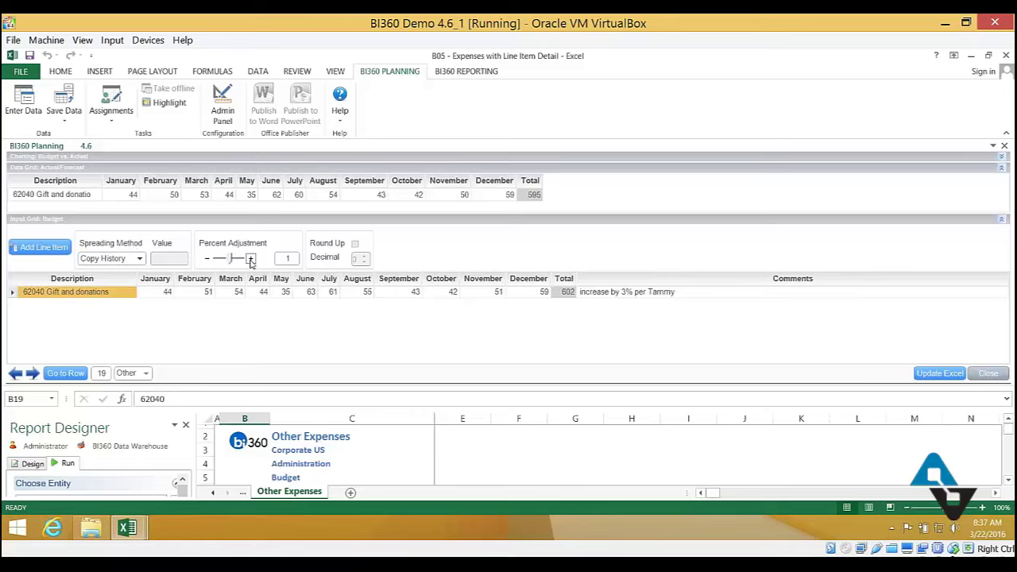
pyautogui.click(250, 259)
pyautogui.click(250, 260)
# Step: Change the row's comment to 'increase at 3%' and update Excel
pyautogui.doubleClick(659, 293)
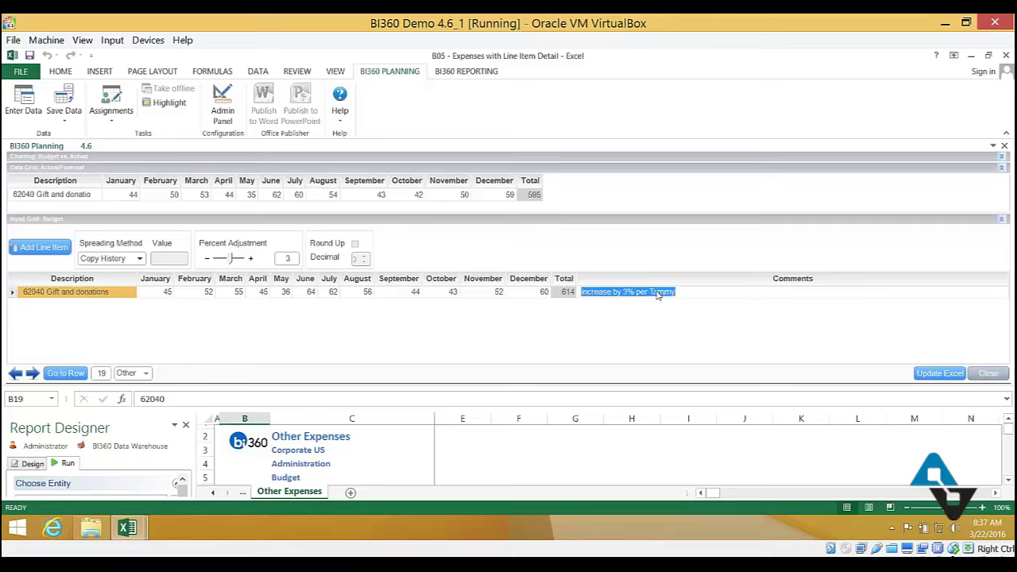
pyautogui.write('increase ')
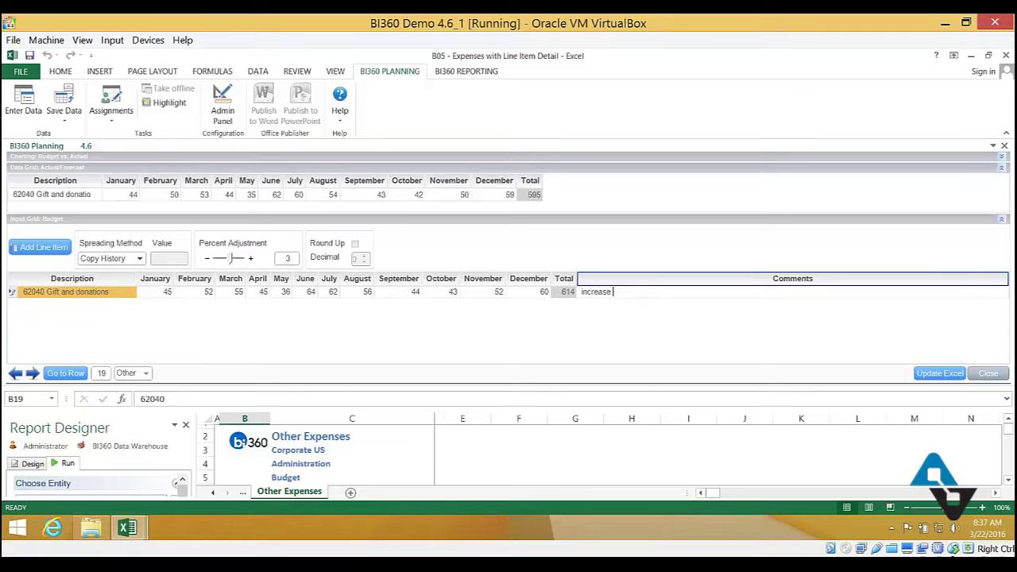
pyautogui.write('at 3%')
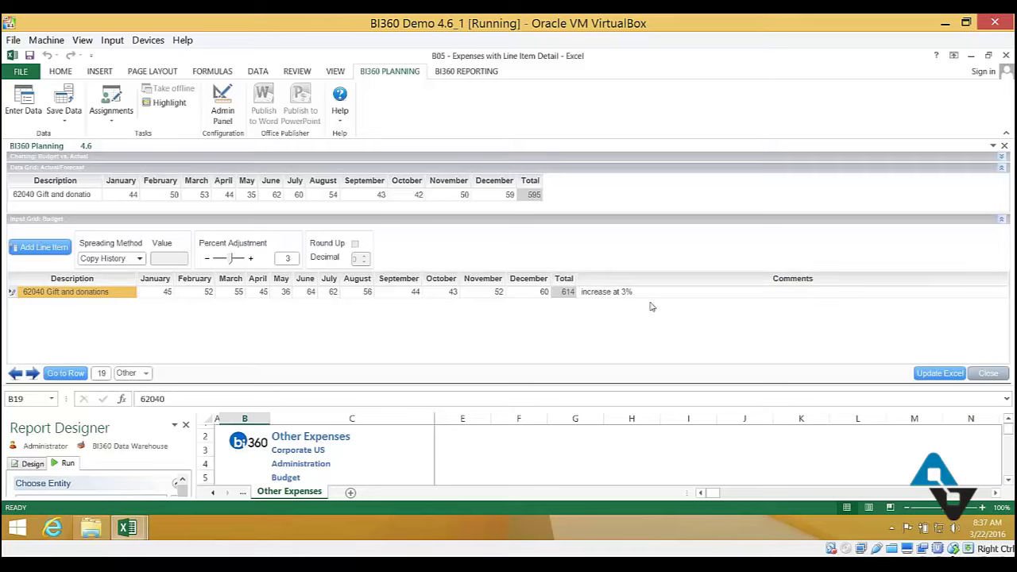
pyautogui.click(939, 375)
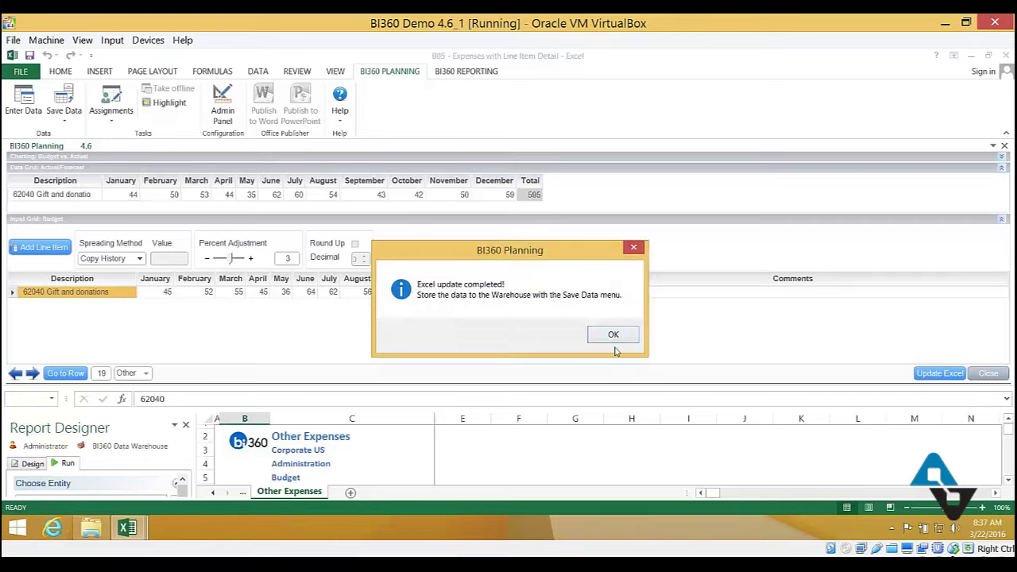
# Step: Dismiss the update-complete message, then open data entry for the January Advertising budget
pyautogui.click(609, 334)
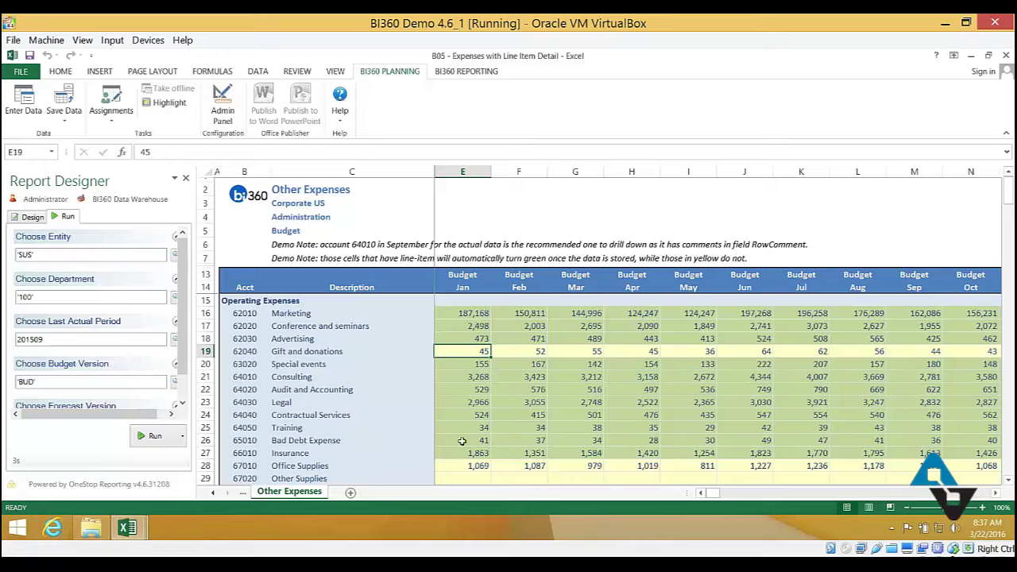
pyautogui.click(468, 338)
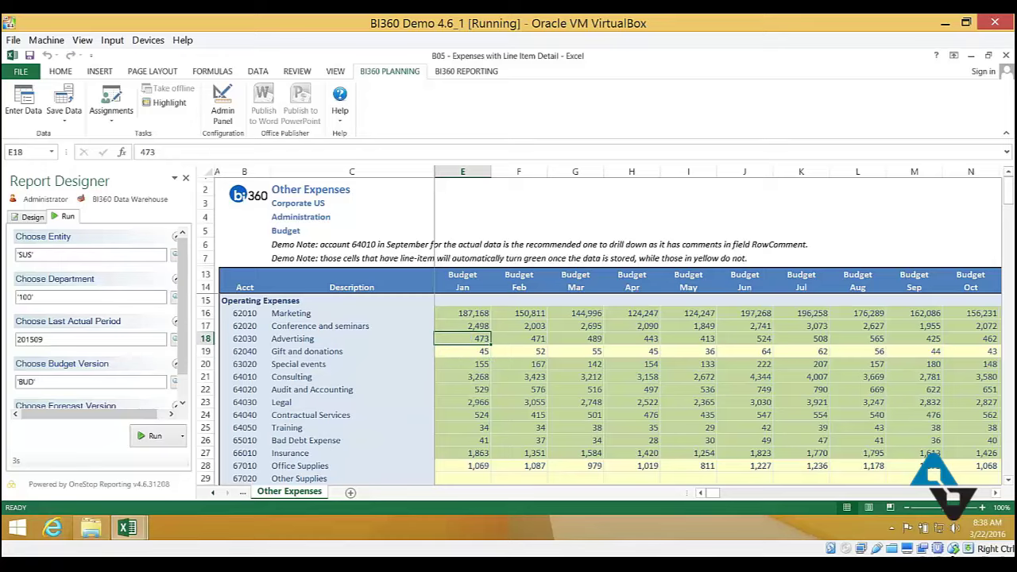
pyautogui.click(23, 103)
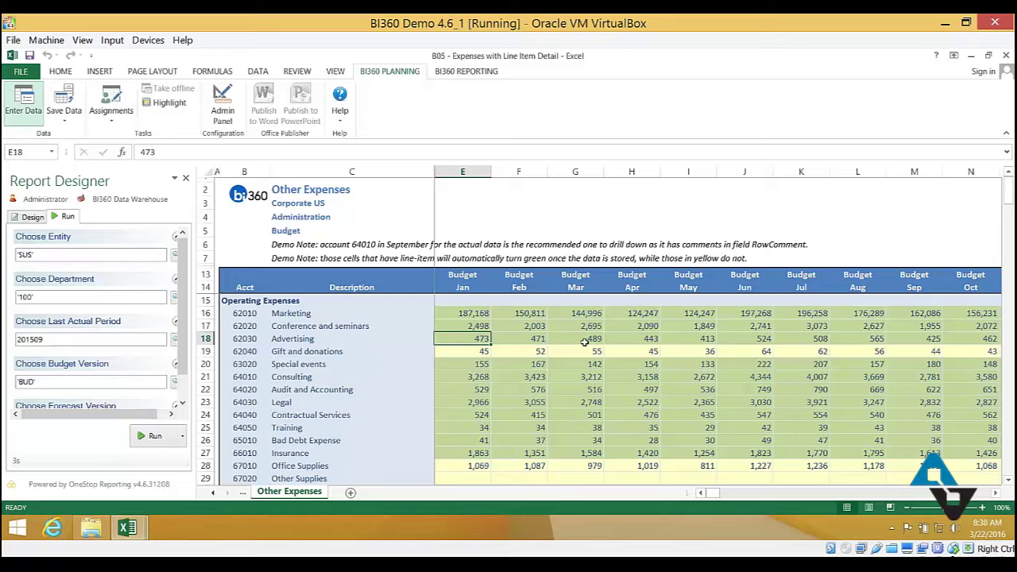
# Step: Open the Advertising line-item detail for data entry, then close the data-entry panel
pyautogui.click(244, 338)
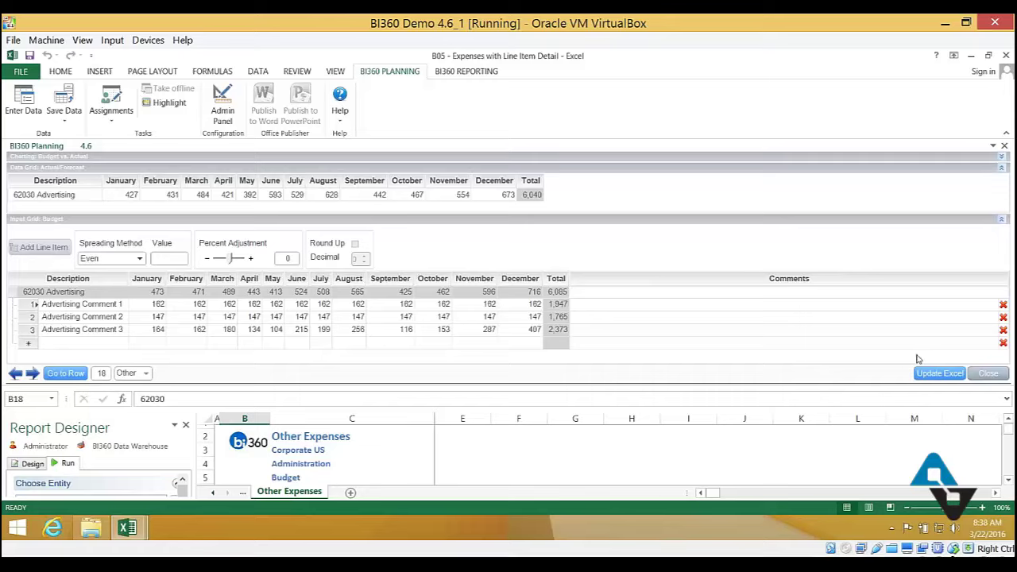
pyautogui.click(1005, 148)
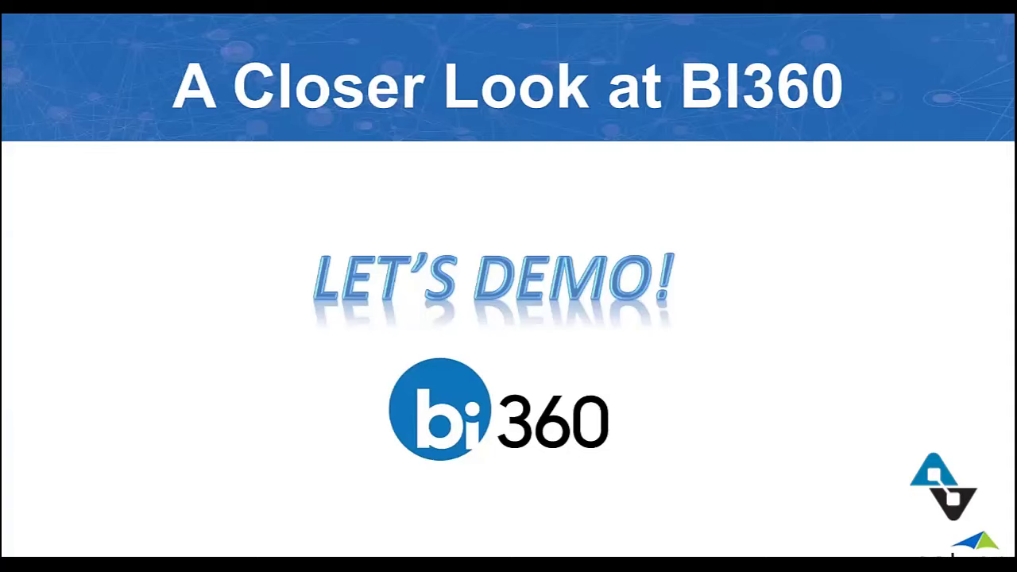
# Step: Advance past the BI360 ISV Partners slide to 'BI360 Reporting vs FRx & MR'
pyautogui.press('Right')
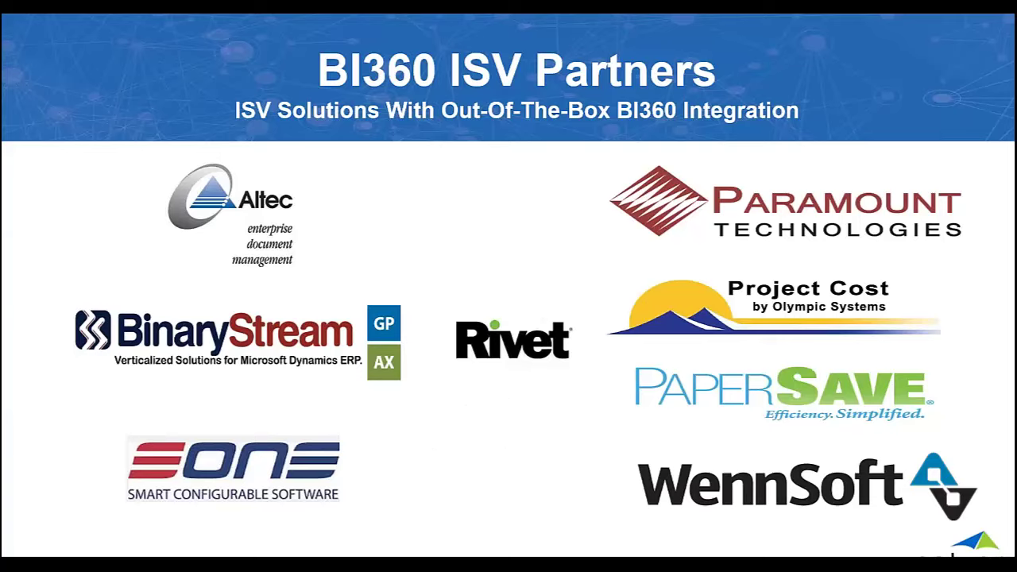
pyautogui.press('Right')
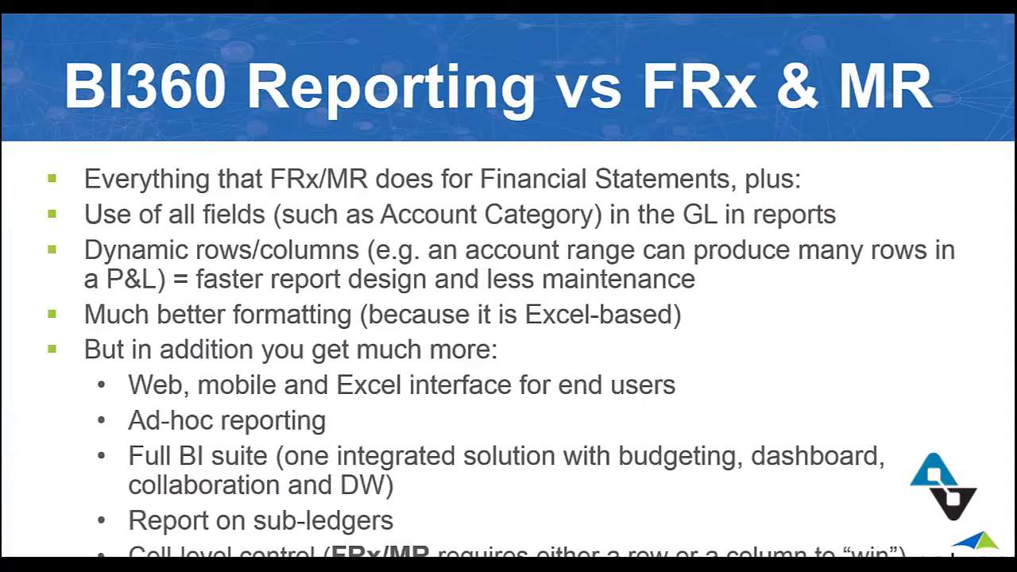